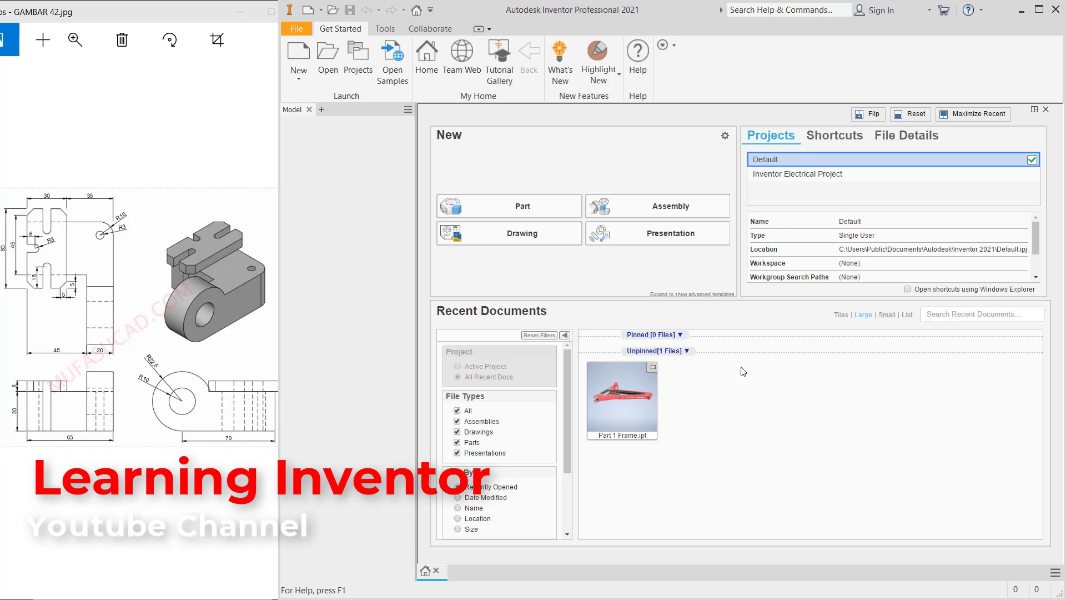
Step: Create a new part and start a 2D sketch on the horizontal XZ origin plane
click(519, 208)
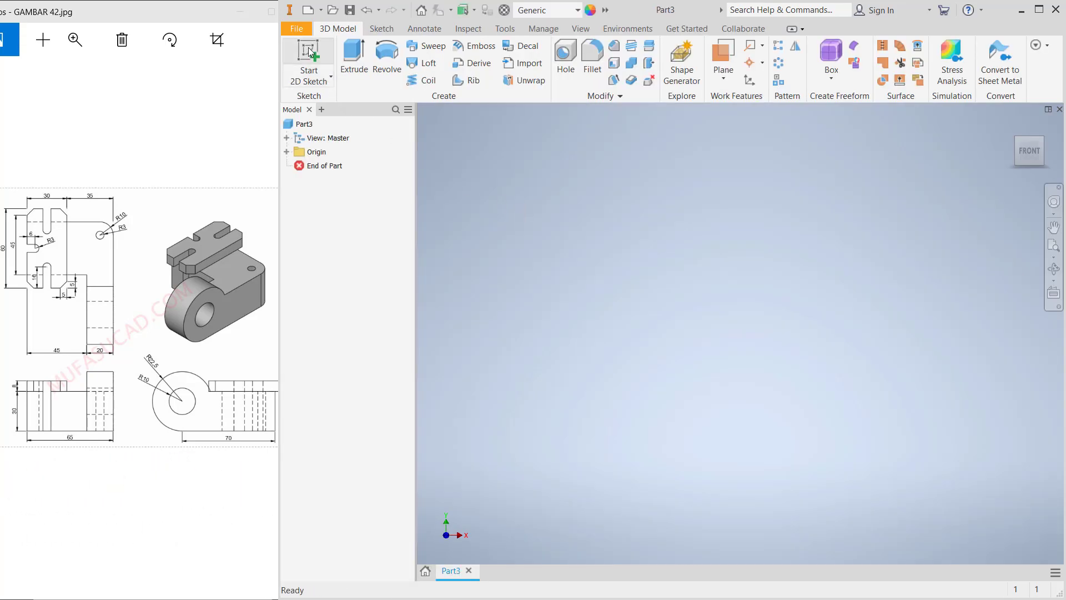
click(308, 47)
click(613, 333)
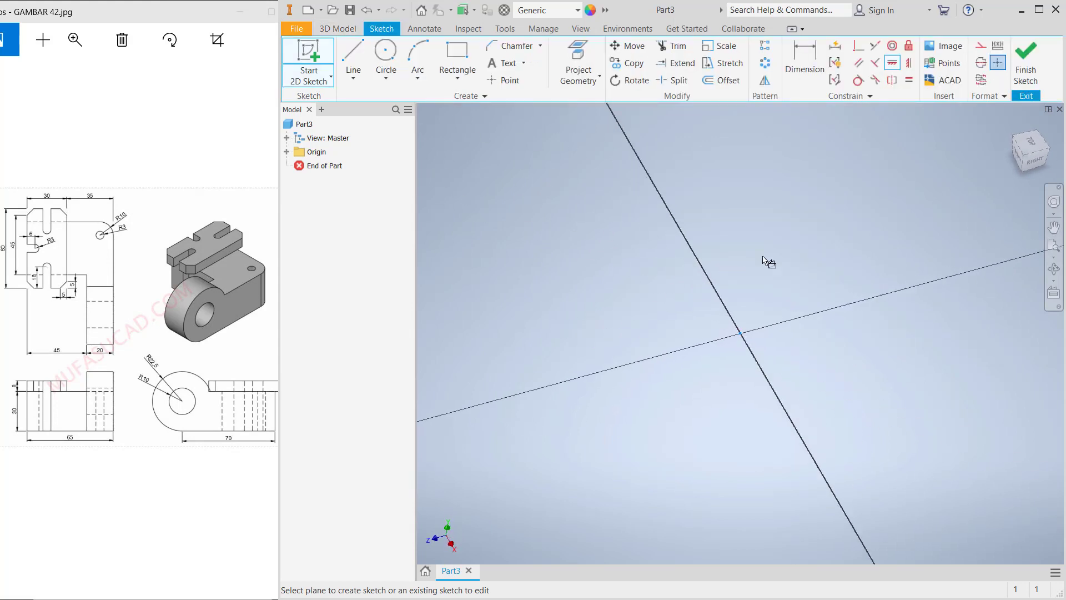
Step: Sketch a closed L-shaped line profile from the origin, about 12 mm wide and 20 mm tall, with its leg extending down on the right side
click(356, 55)
click(662, 428)
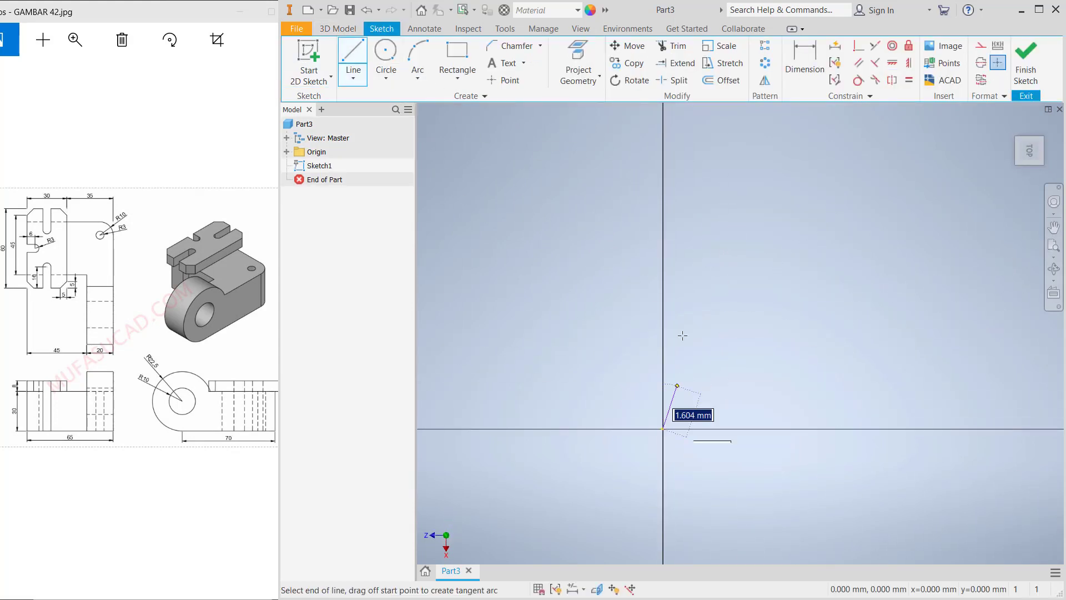
click(662, 254)
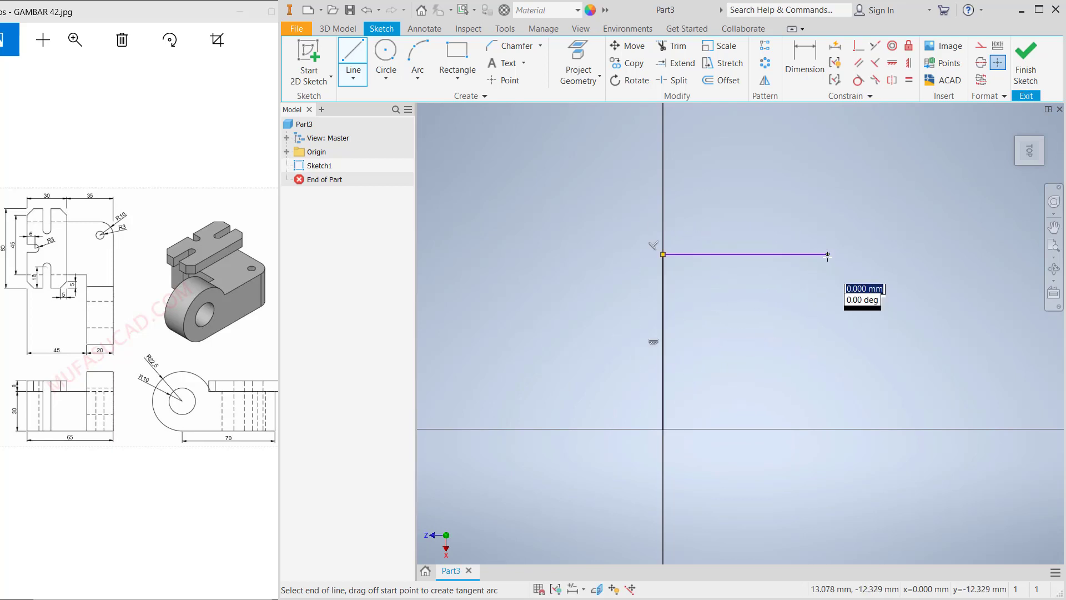
click(827, 255)
middle_drag(827, 255, 811, 155)
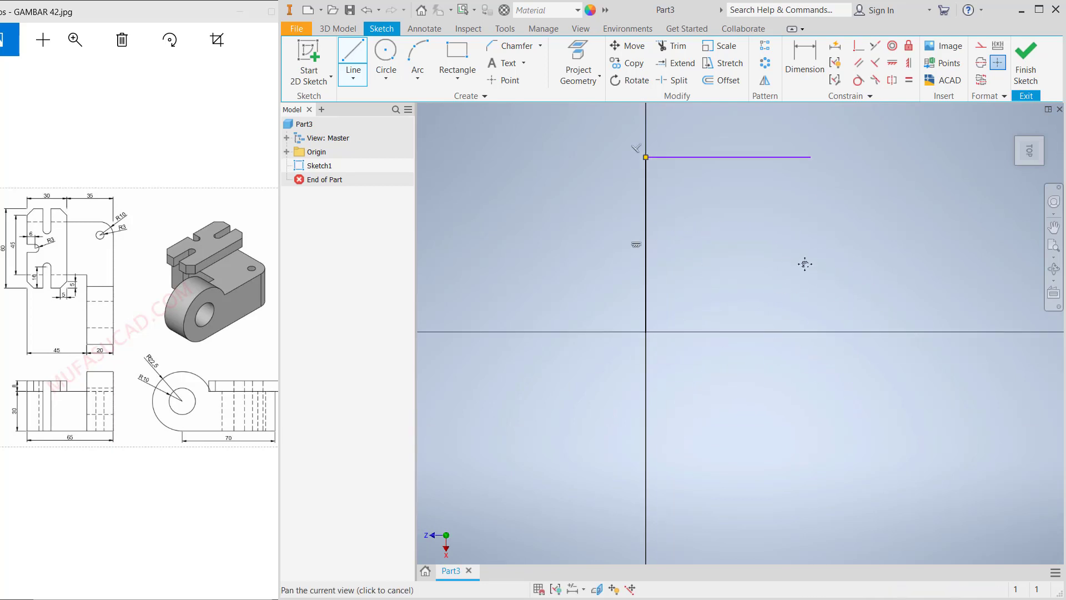
click(810, 423)
click(736, 423)
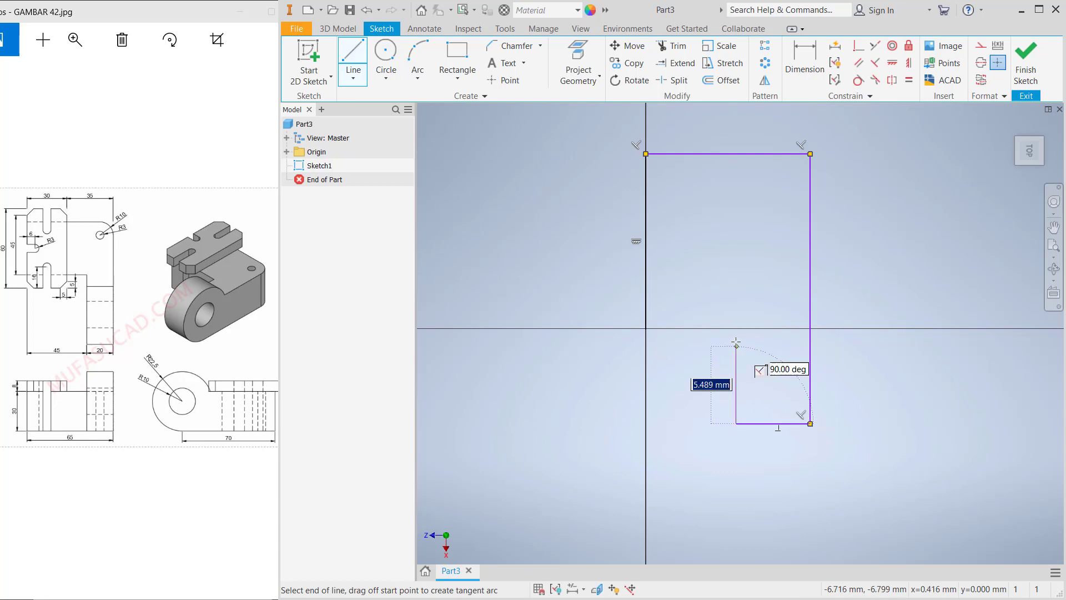
click(736, 329)
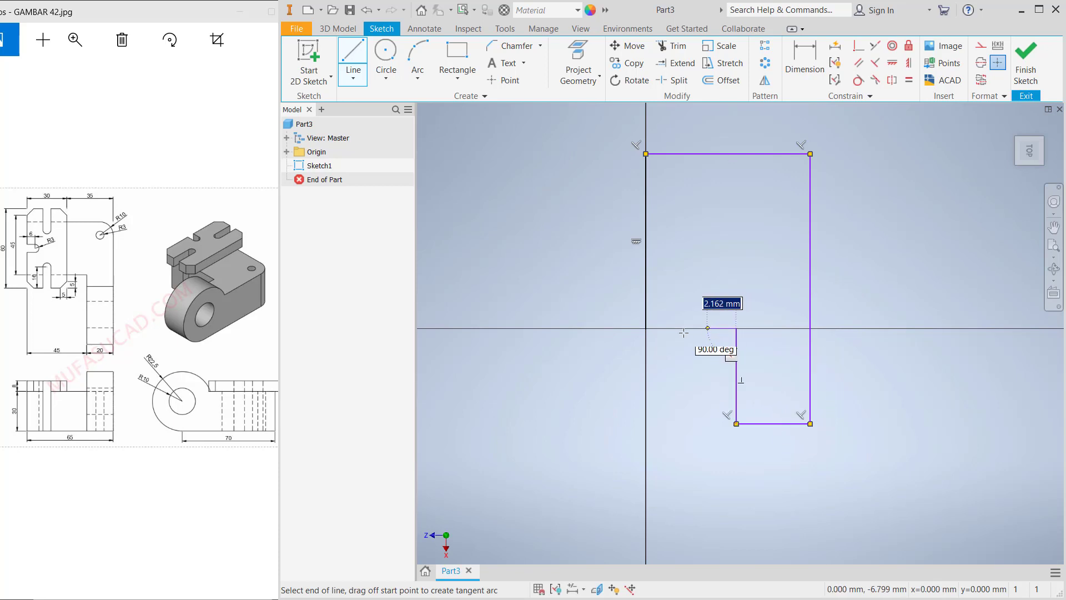
click(645, 328)
Step: Dimension the L profile's overall width from the origin to its long right edge as 65 mm
mouse_move(734, 258)
middle_down()
mouse_move(738, 298)
mouse_move(708, 264)
middle_up()
click(807, 55)
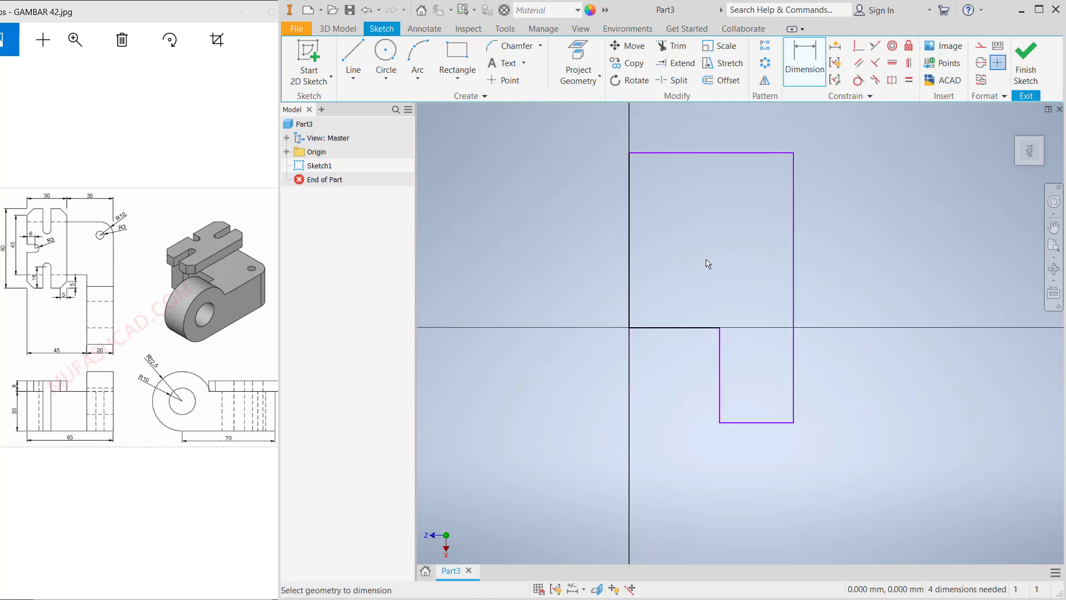
click(634, 332)
click(793, 401)
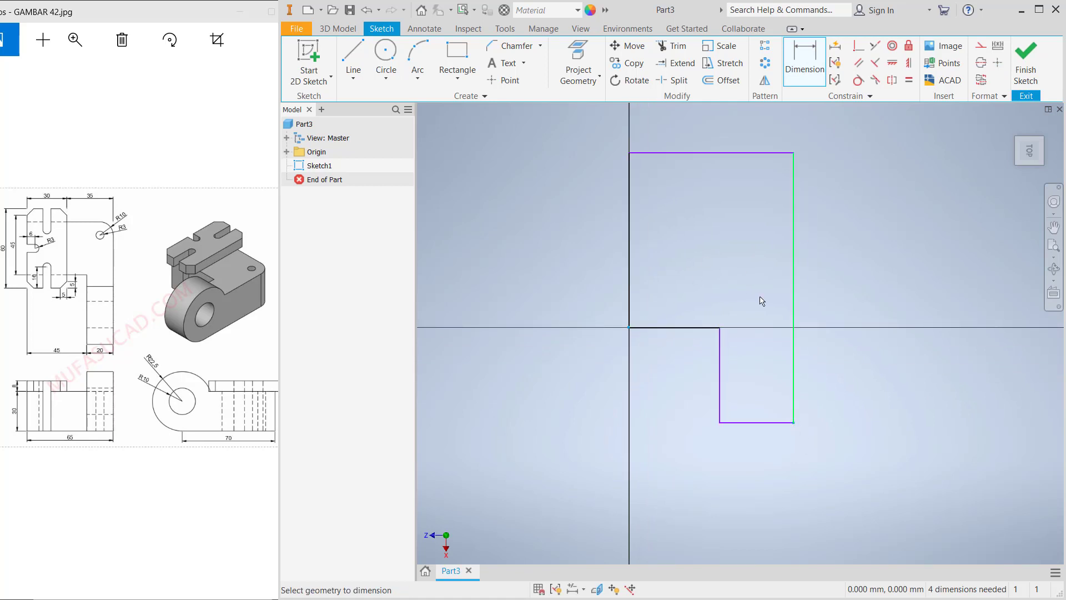
click(741, 293)
text(60)
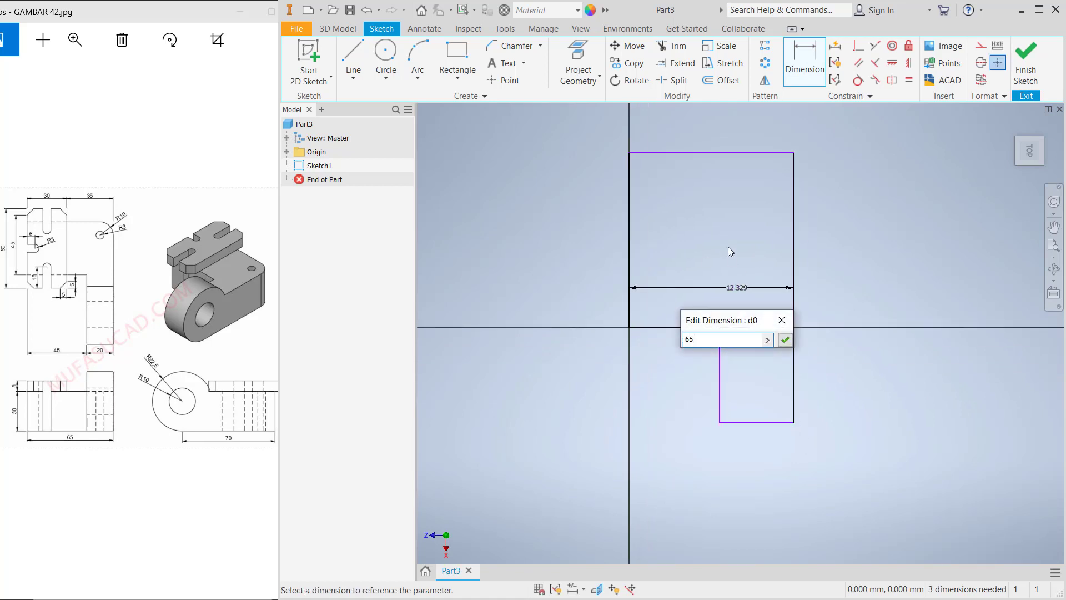
key(Return)
Step: Dimension the L profile's left vertical edge as 40 mm
scroll(734, 304, down, 5)
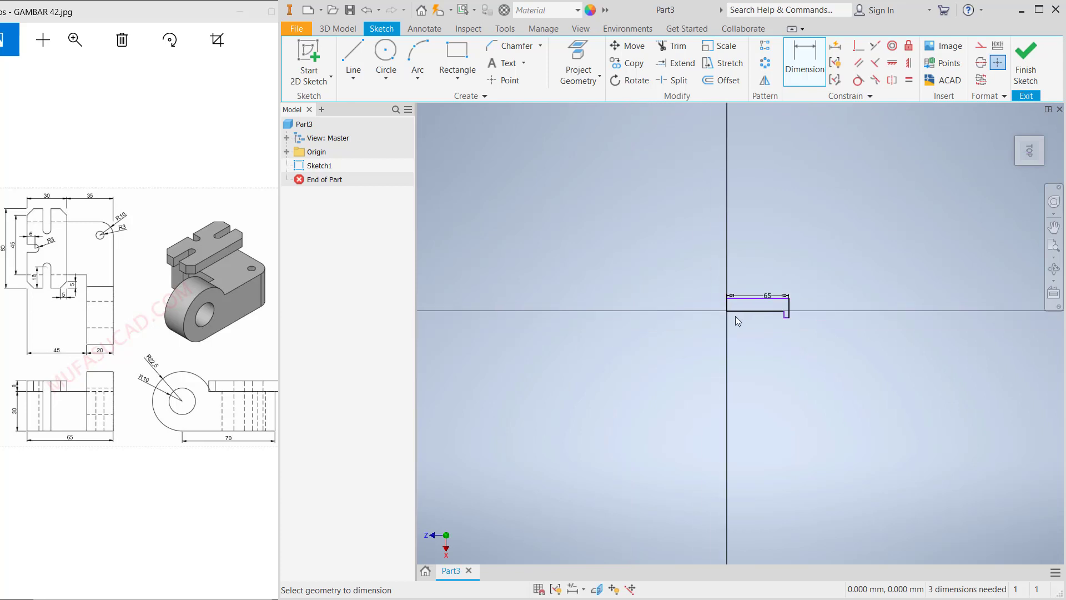
scroll(801, 315, up, 3)
middle_drag(597, 284, 692, 324)
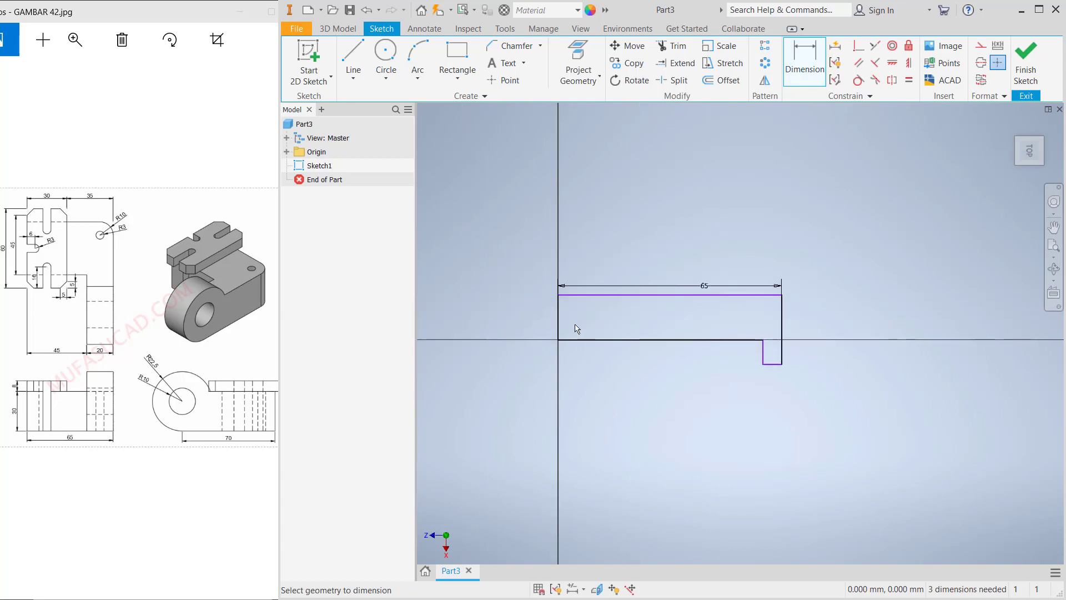
click(556, 322)
click(523, 313)
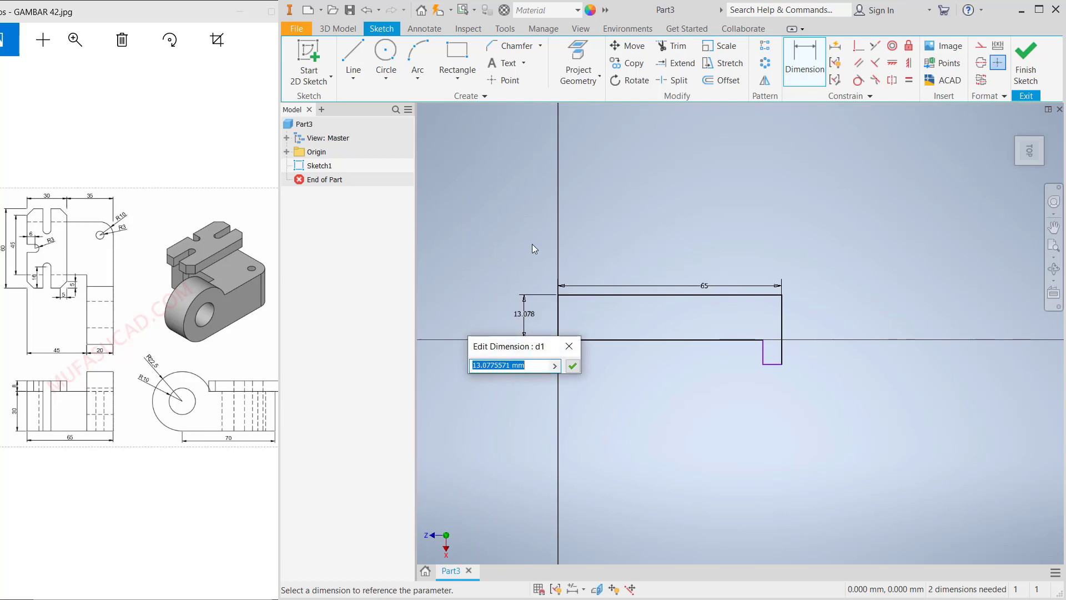
text(40)
key(Return)
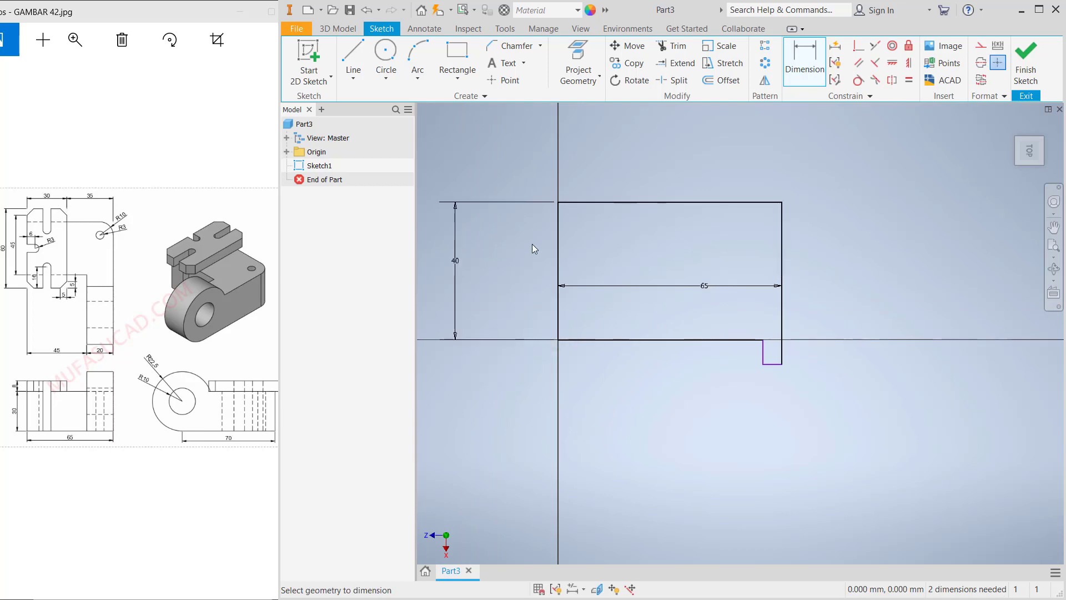
Step: Dimension the L profile's long right edge as 70 mm and the lower leg's width as 20 mm
click(782, 255)
click(818, 262)
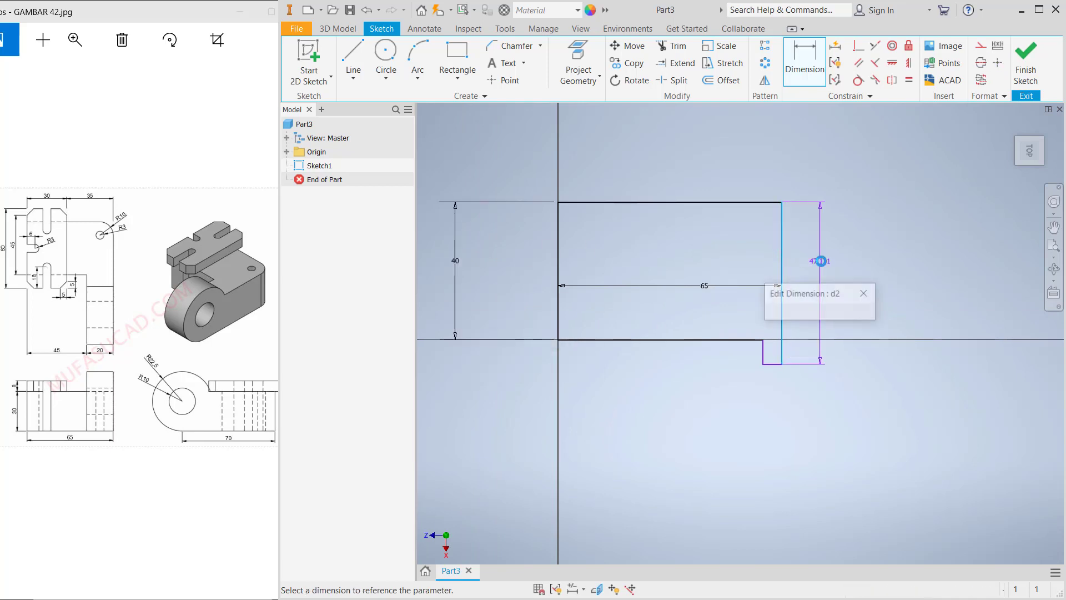
text(70)
key(Return)
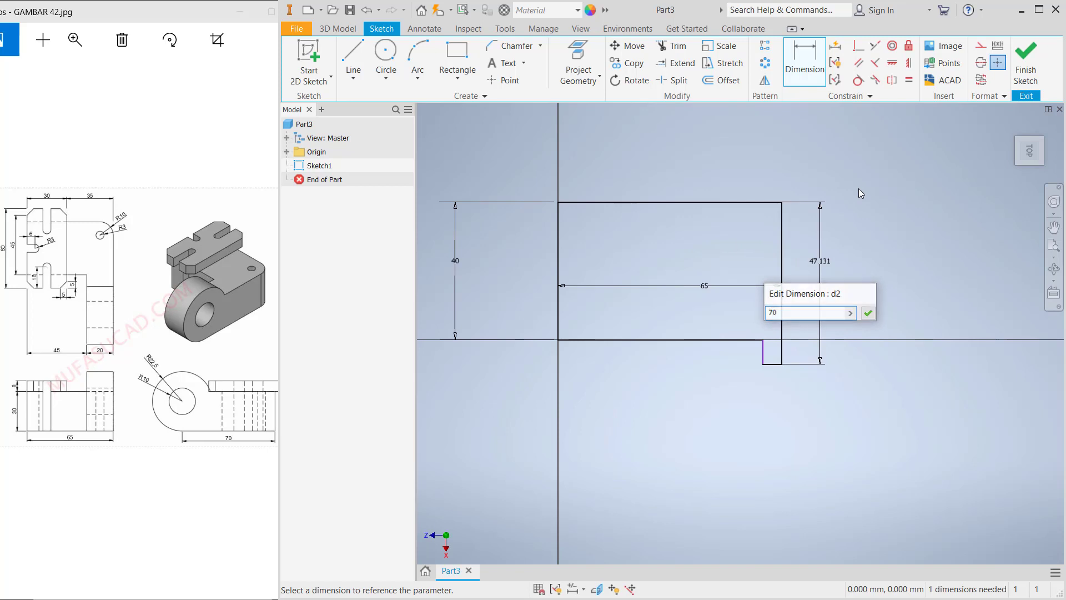
click(772, 443)
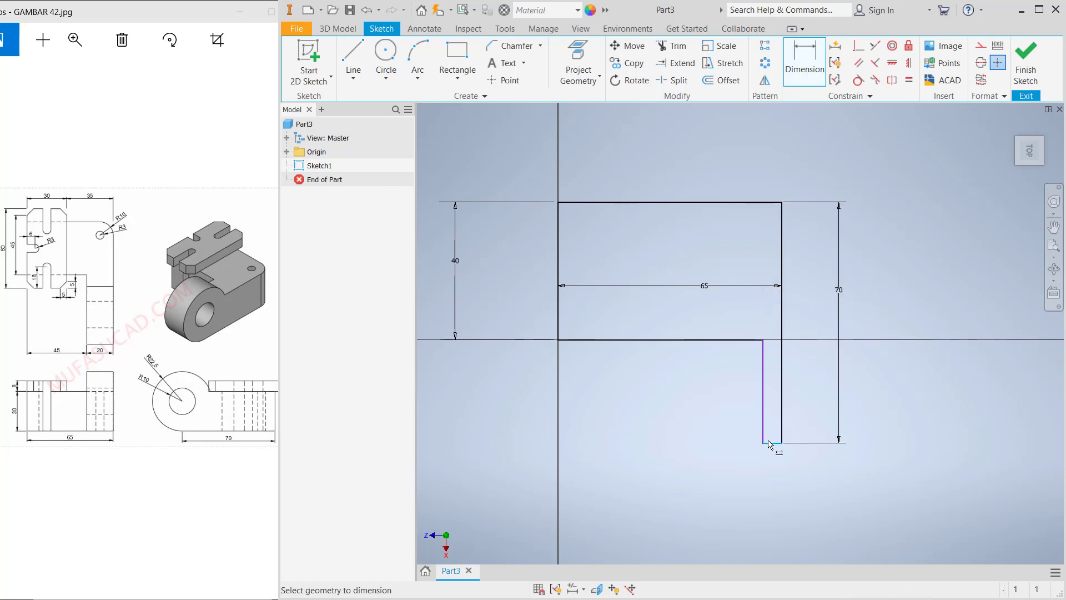
click(717, 425)
text(20)
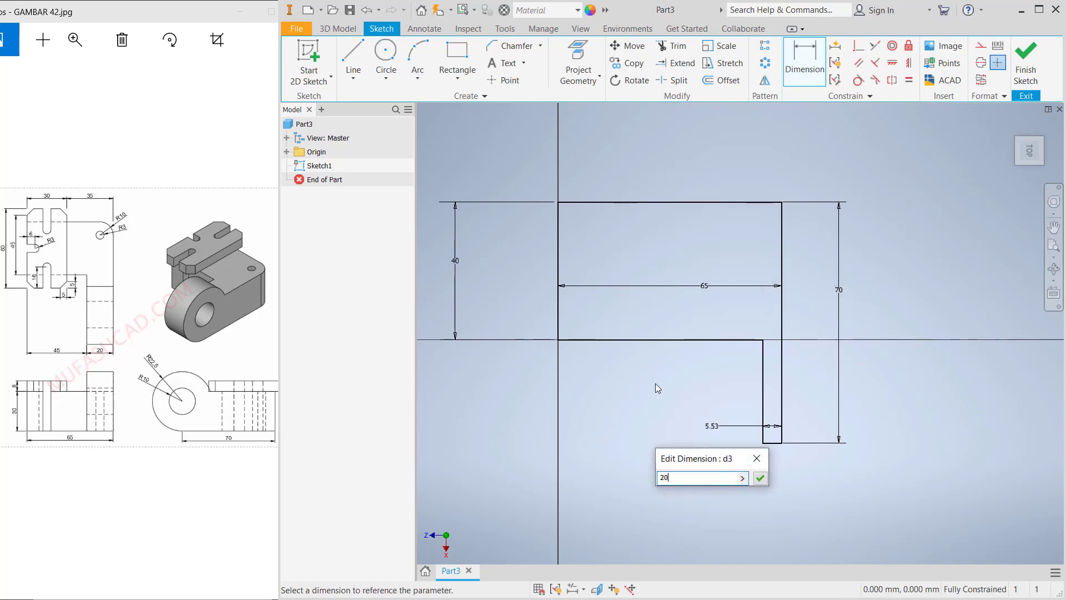
key(Return)
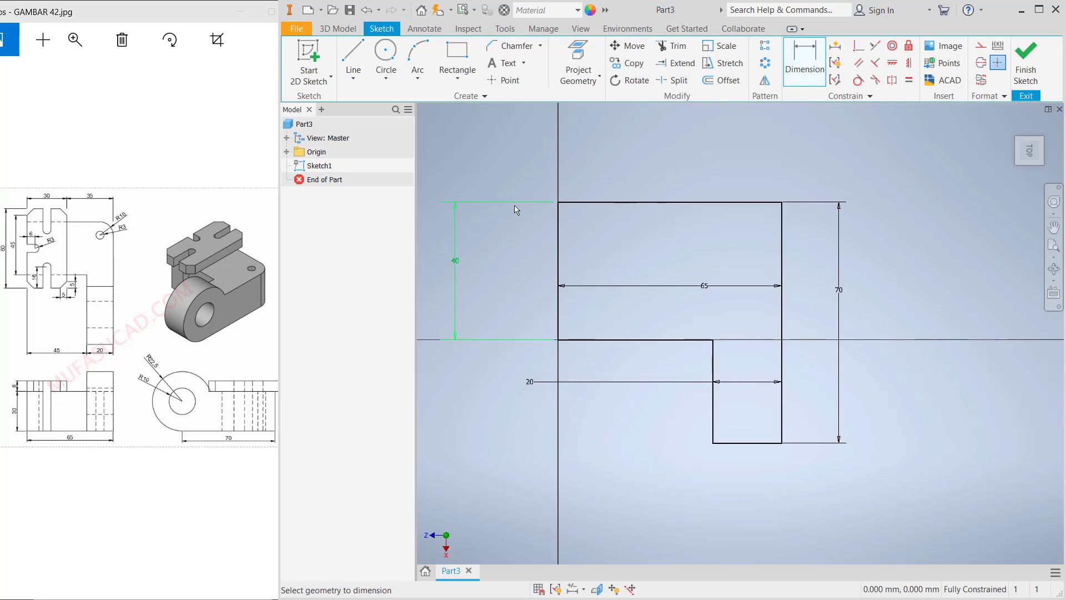
Step: Finish the sketch and extrude the L profile 30 mm upward
click(1029, 69)
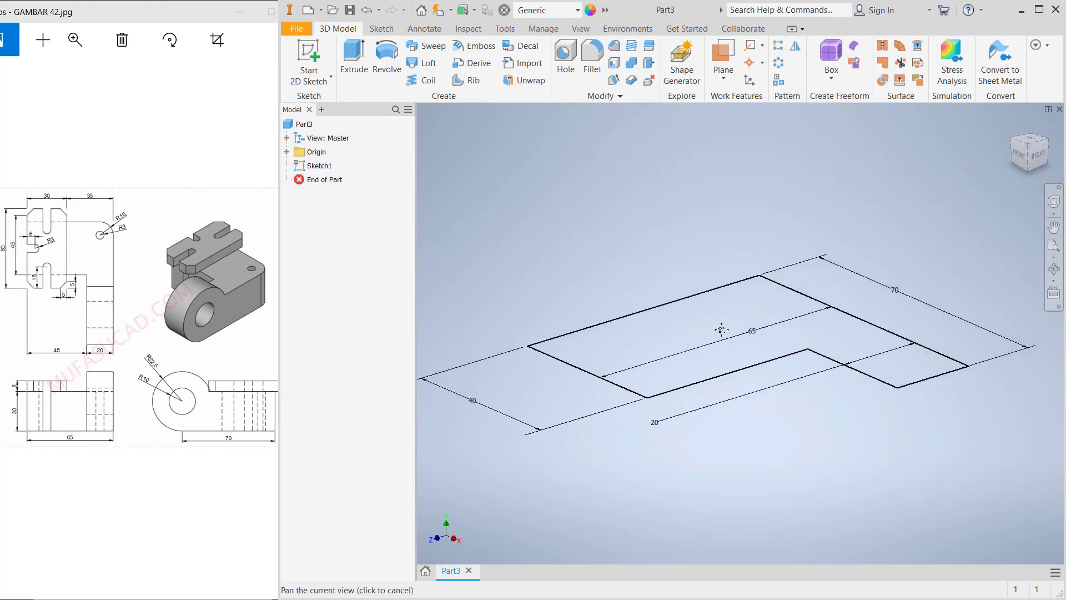
click(354, 68)
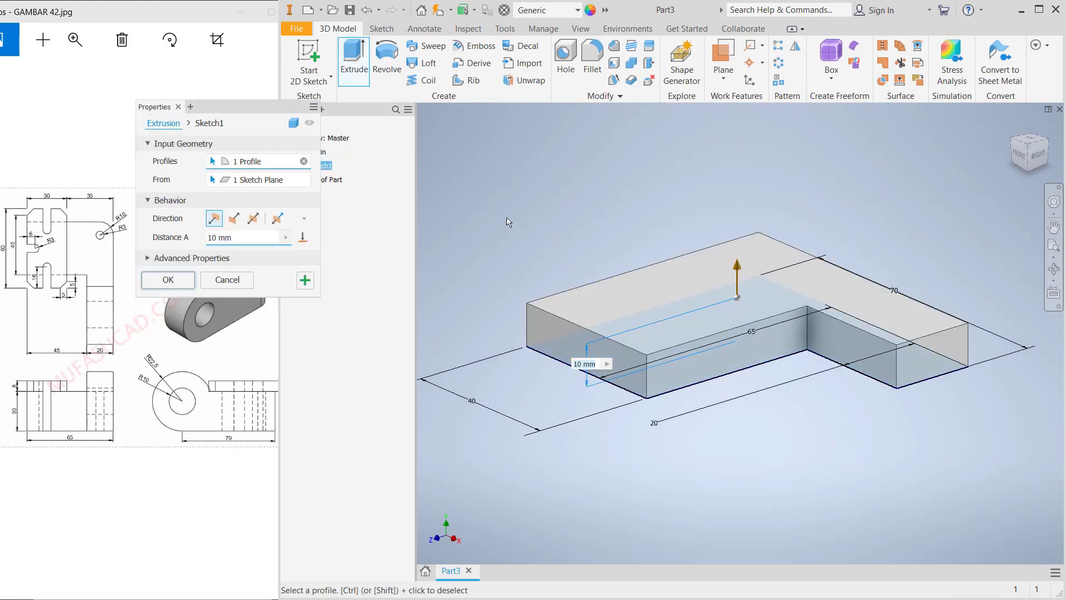
text(30)
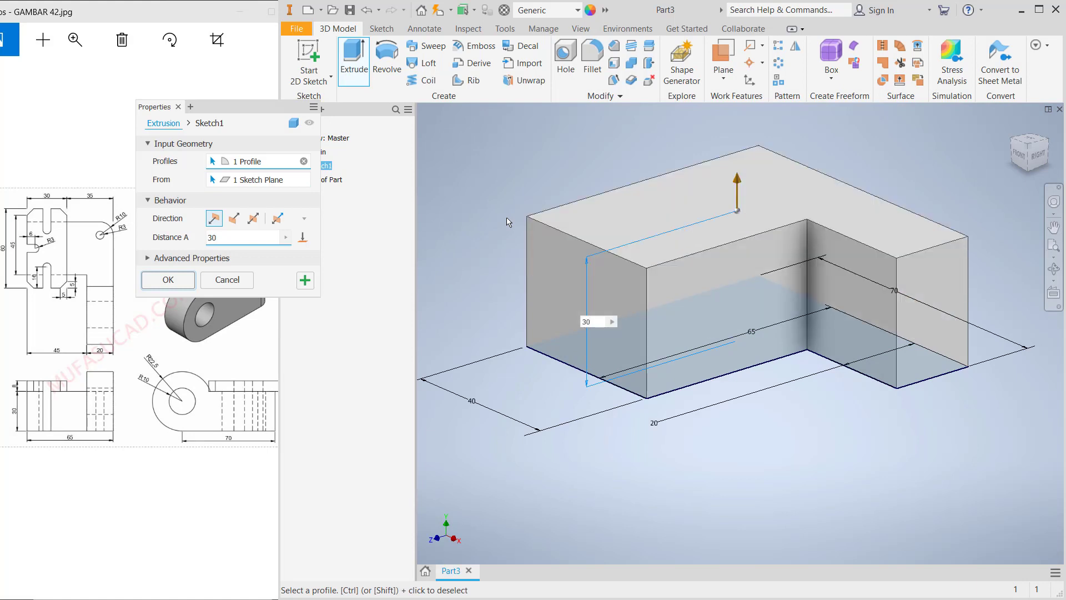
key(Return)
Step: On the body's top face, sketch a rectangle about 20 mm wide along the left edge, extending beyond the wide section's upper and lower edges
click(647, 224)
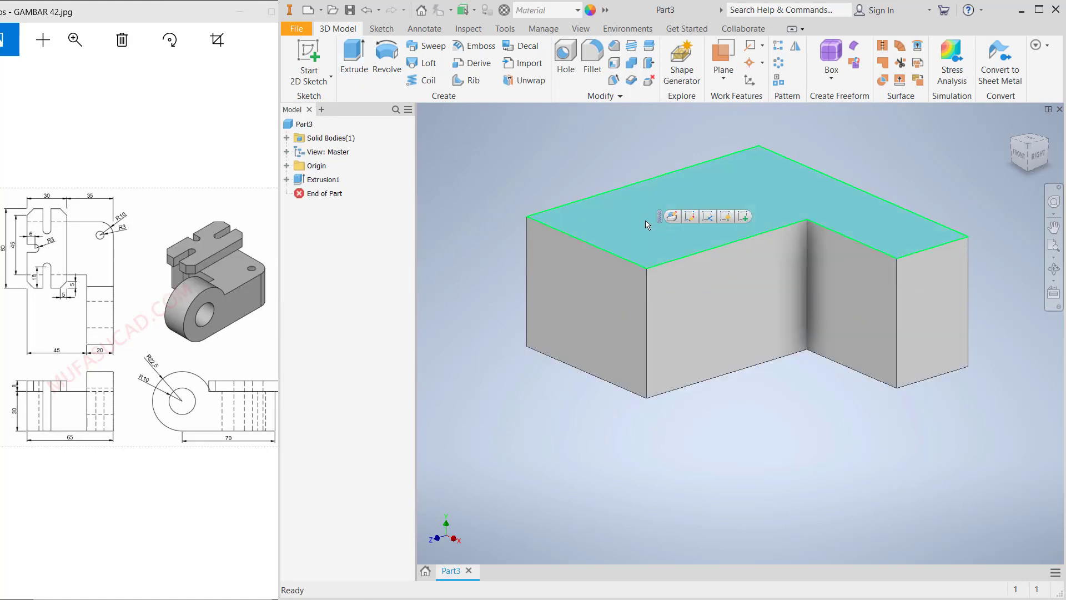
click(308, 61)
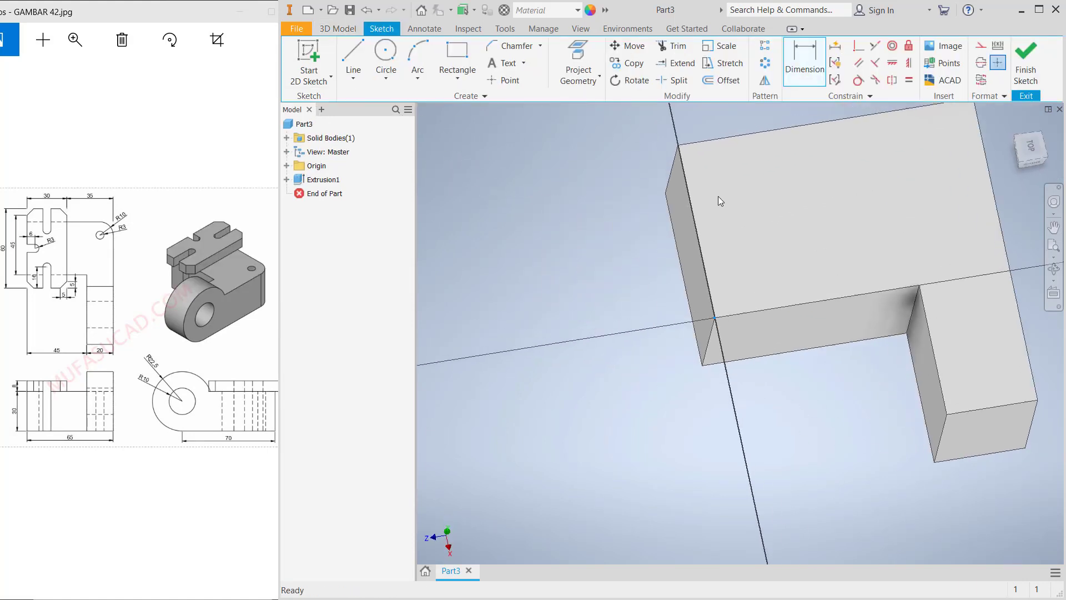
drag(795, 197, 641, 269)
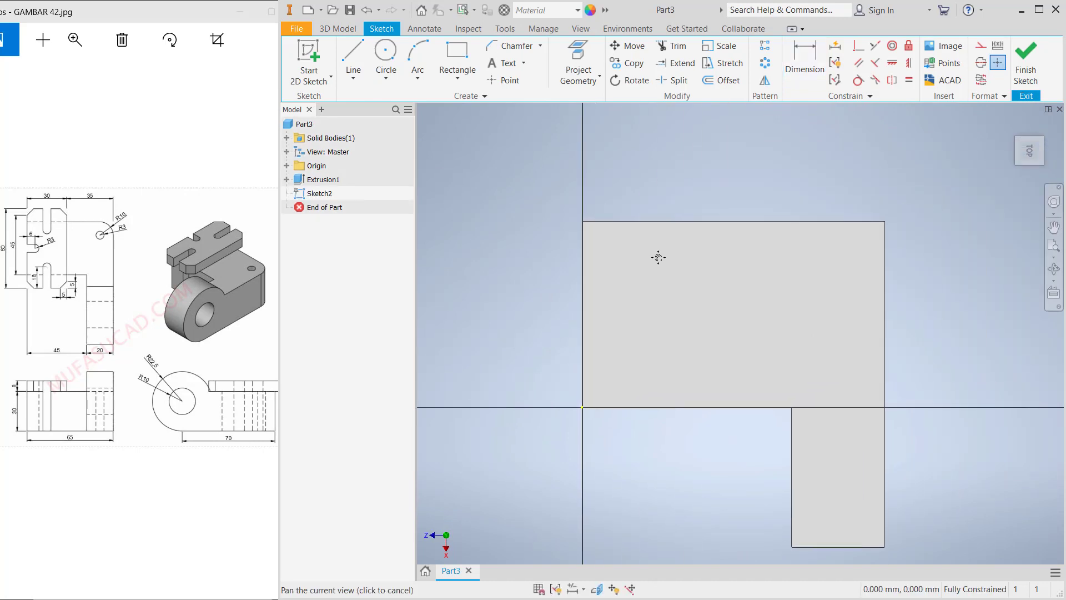
click(457, 55)
click(582, 151)
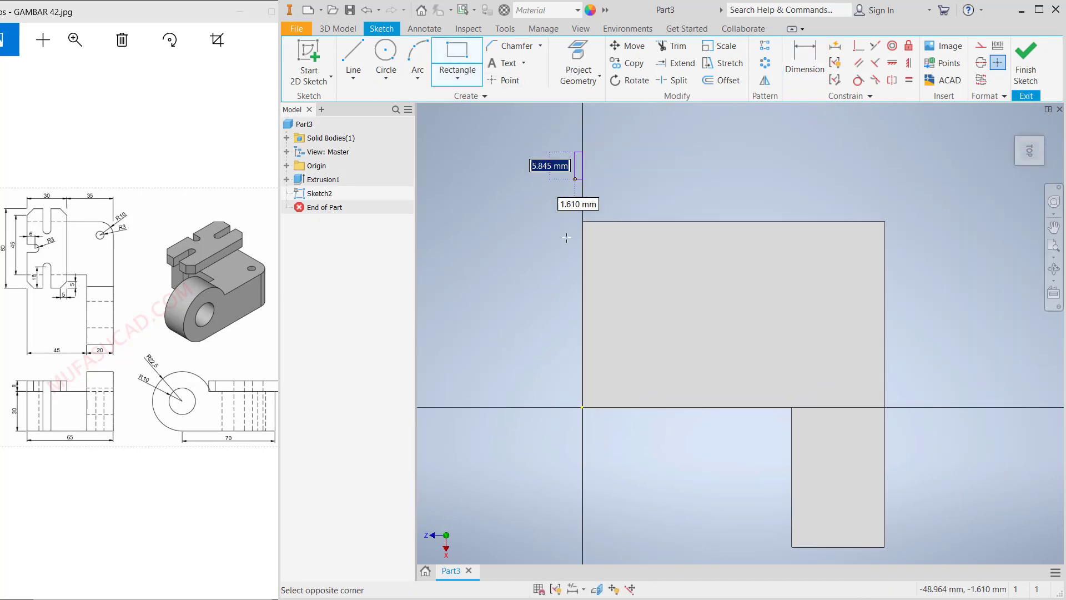
click(677, 456)
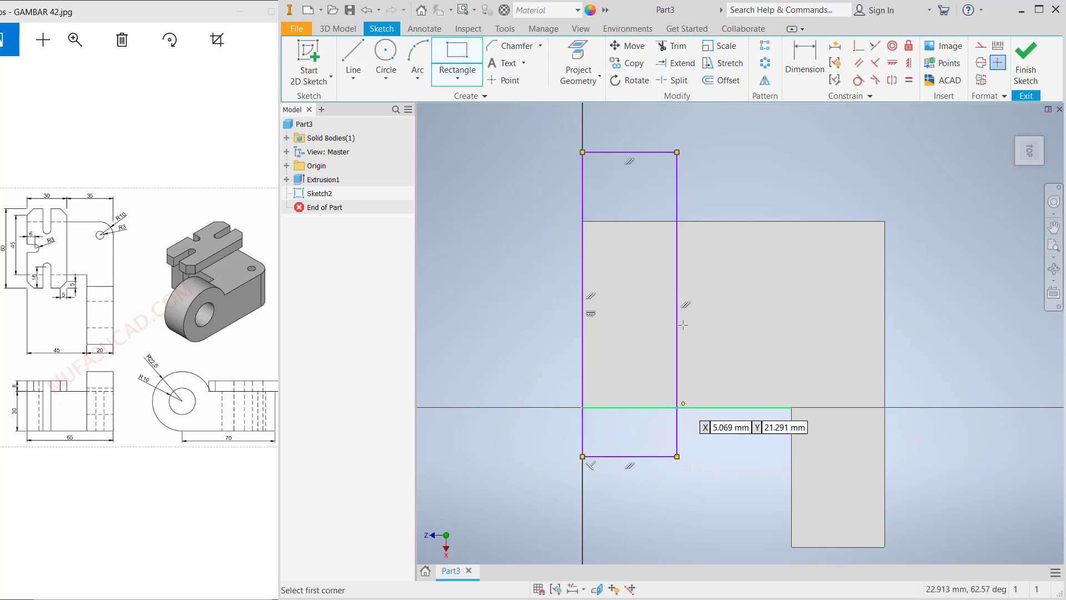
Step: Dimension the rectangle's top edge 10 mm beyond the body's upper edge
click(804, 44)
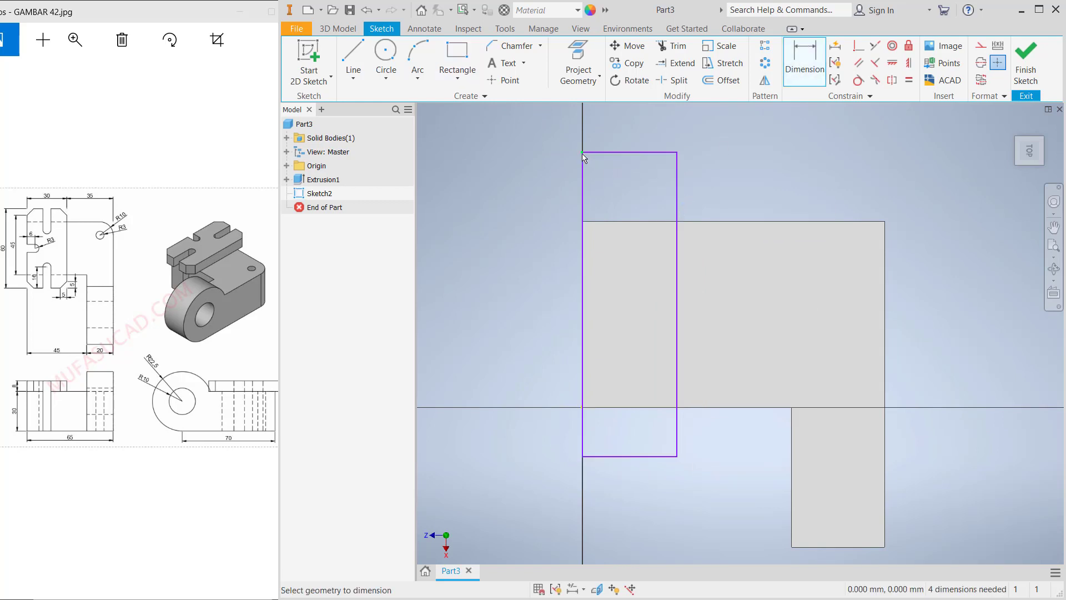
click(636, 222)
click(637, 152)
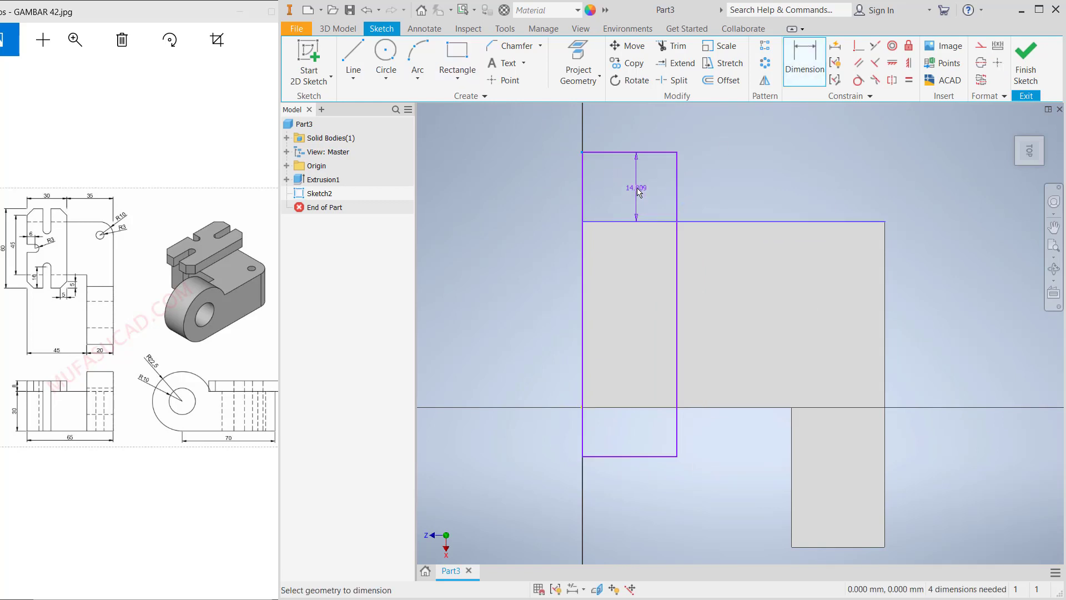
click(636, 188)
text(10)
key(Return)
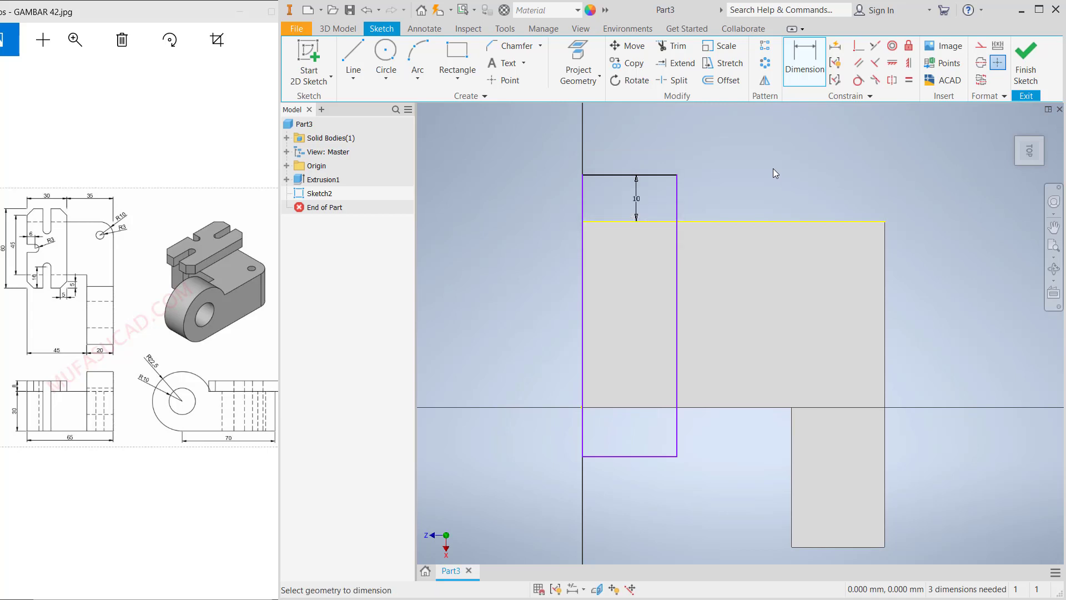
Step: Dimension the rectangle as 30 mm wide and 60 mm tall
click(661, 175)
click(661, 156)
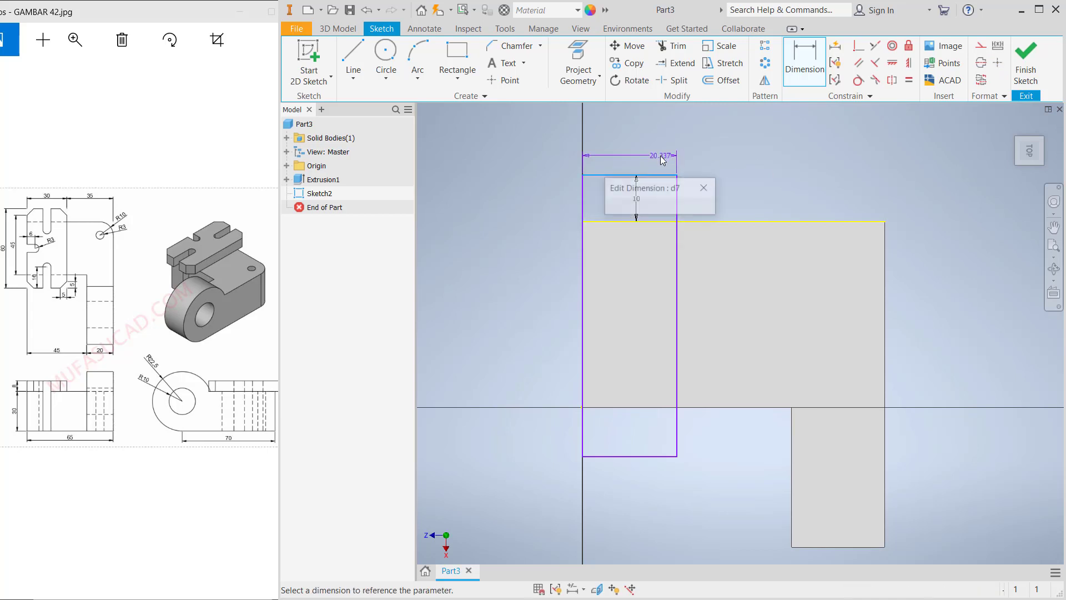
text(30)
key(Return)
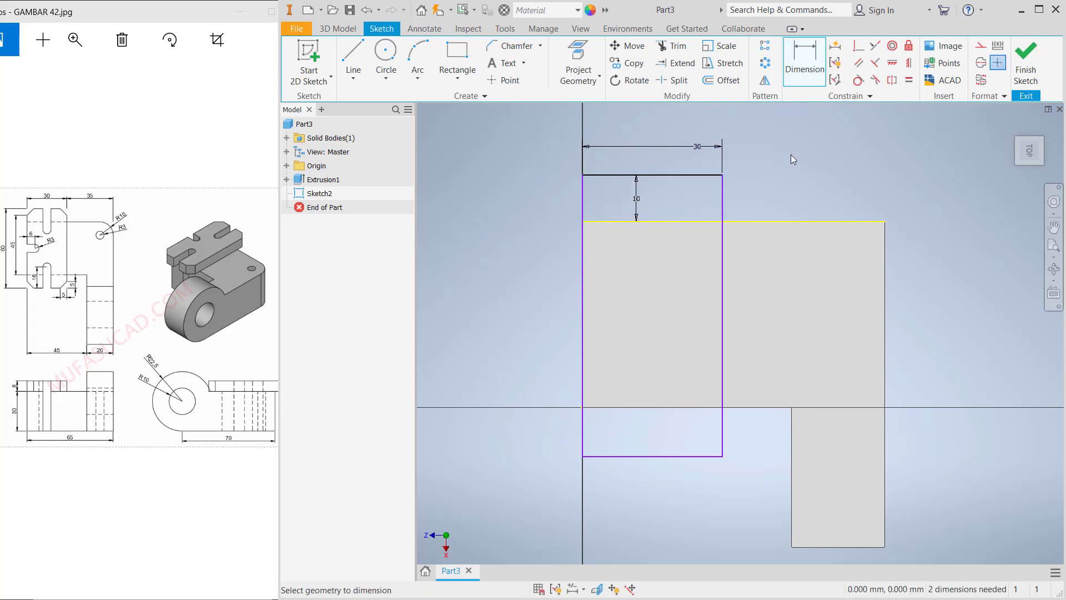
click(726, 285)
click(755, 268)
text(60)
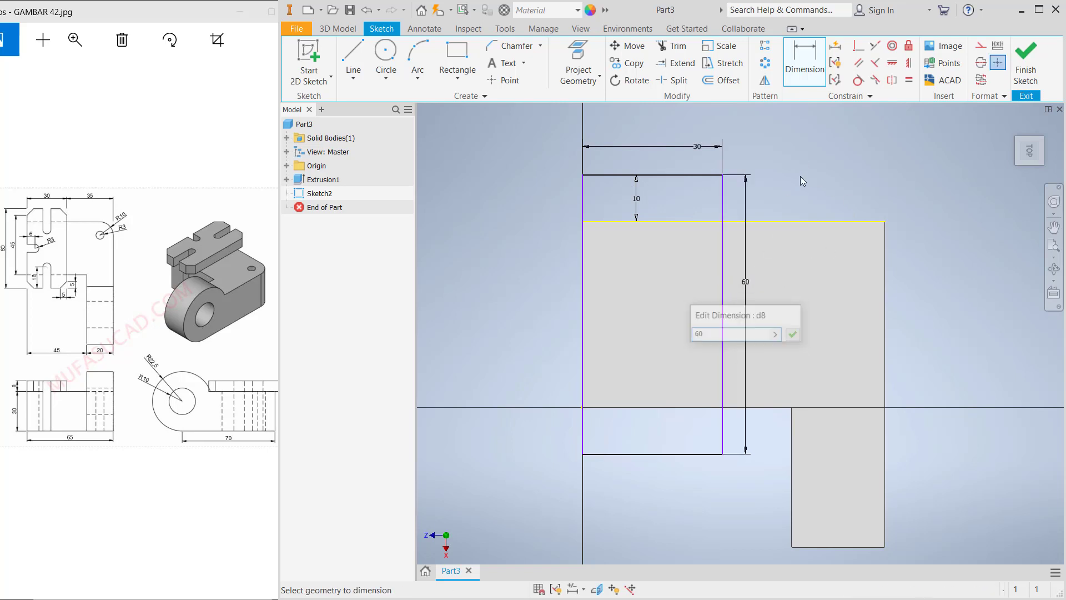
key(Return)
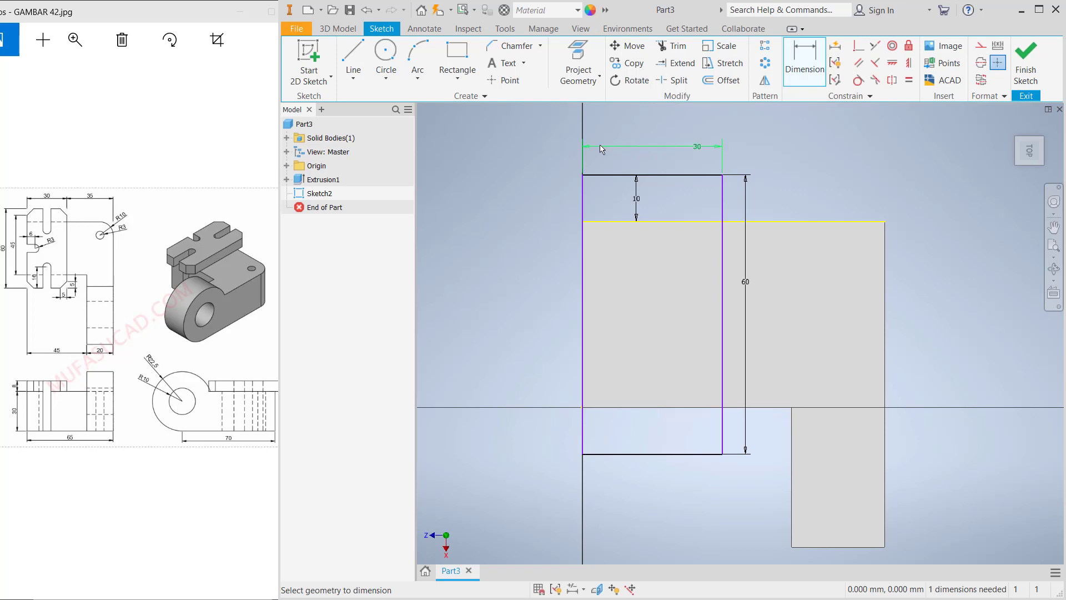
Step: Chamfer all four corners of the 30 by 60 mm rectangle with a distance of 5 mm
click(512, 45)
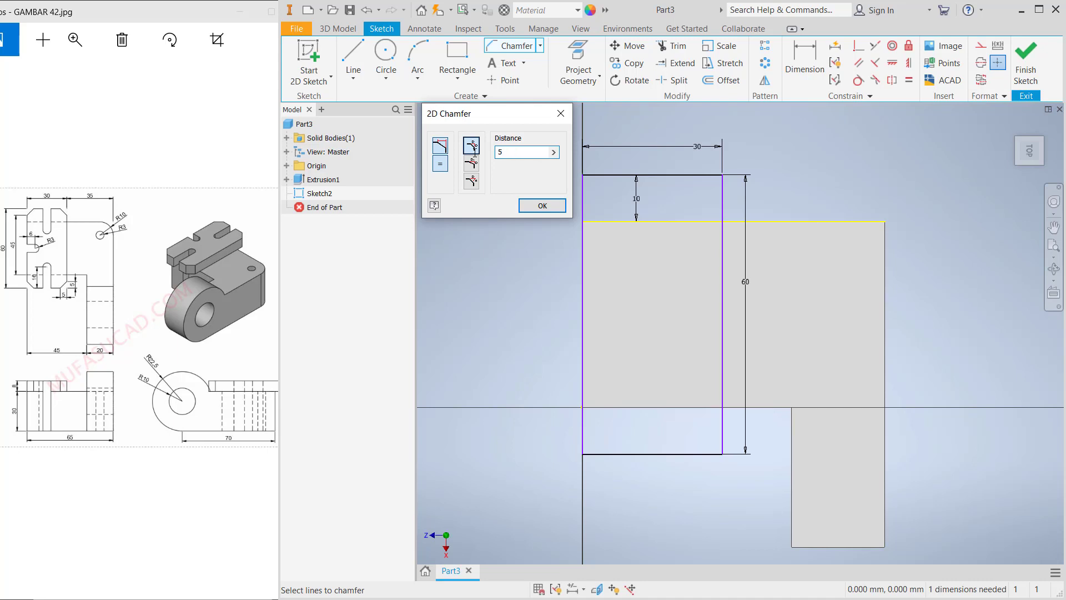
click(604, 175)
click(583, 195)
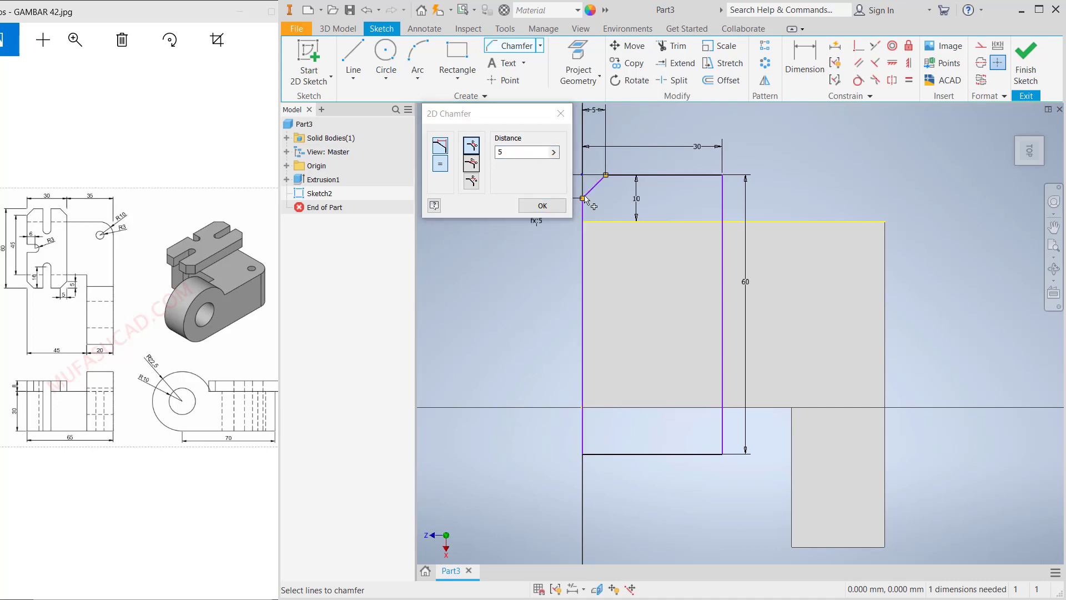
click(722, 192)
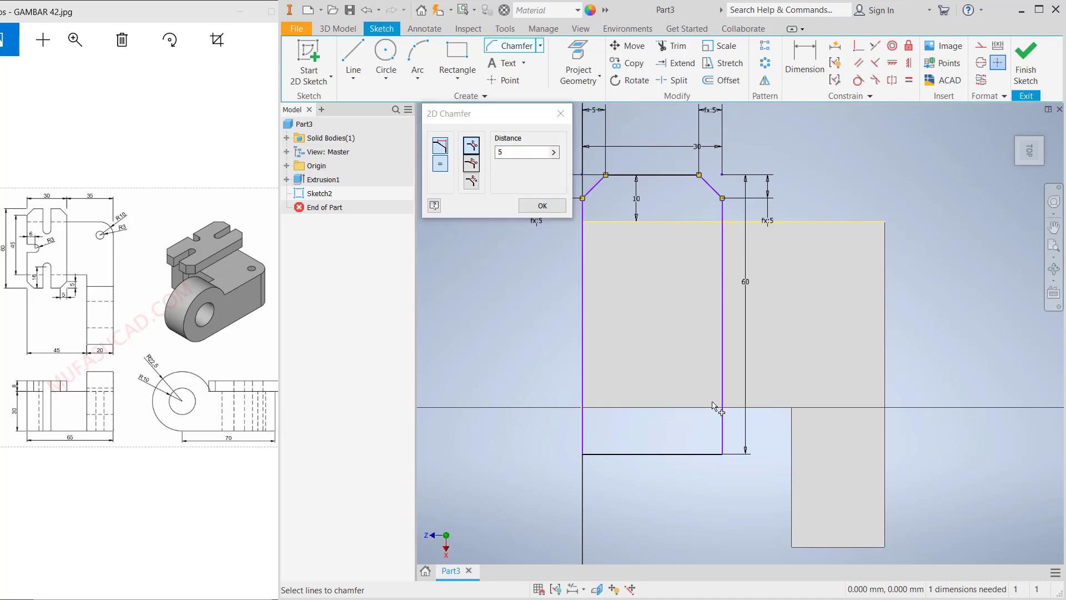
click(699, 453)
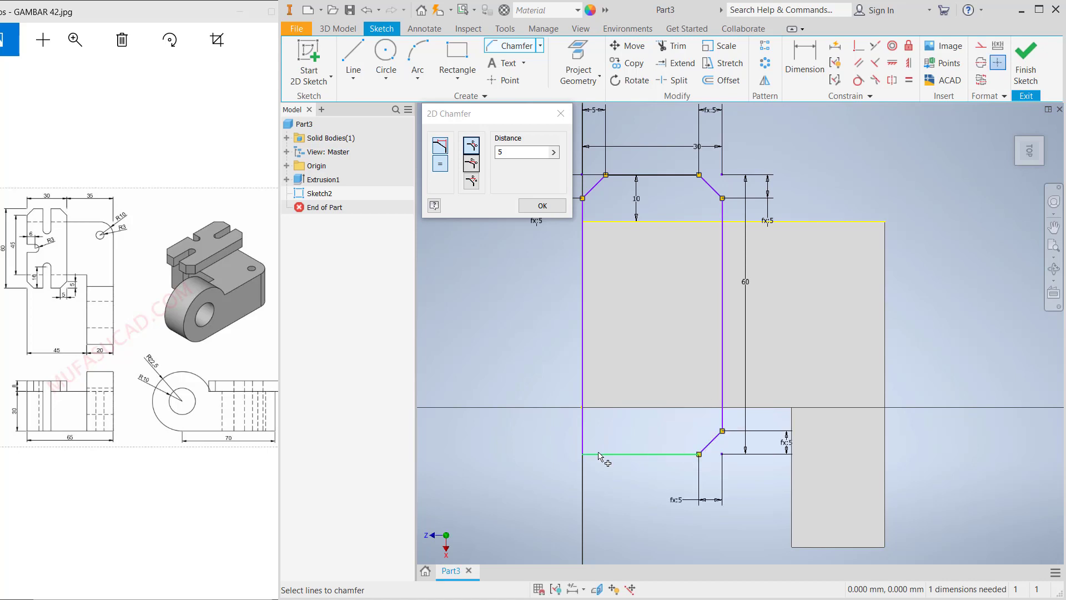
click(598, 451)
click(584, 428)
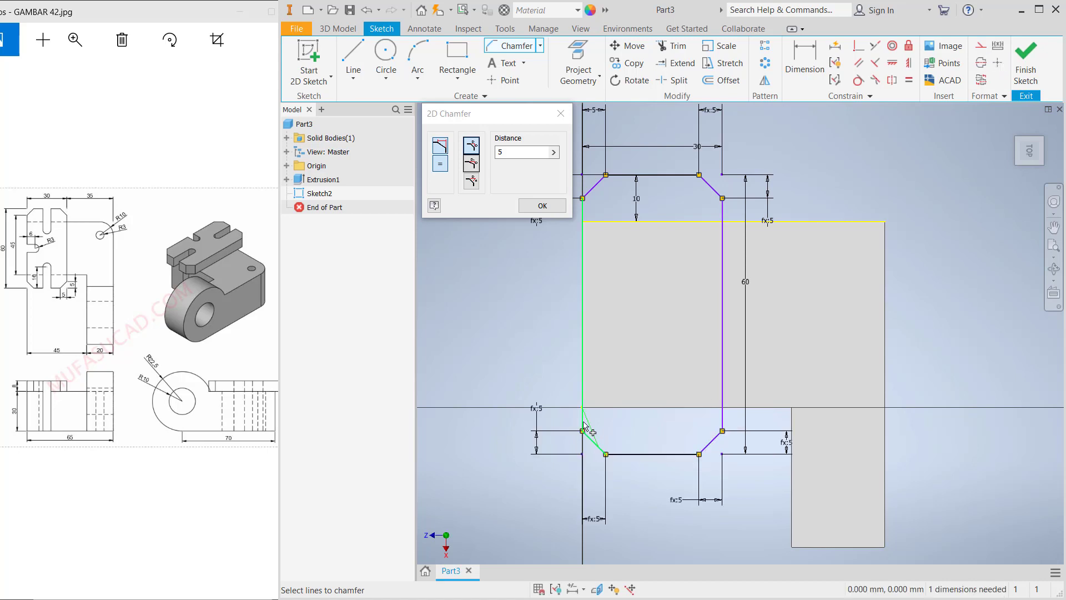
click(542, 205)
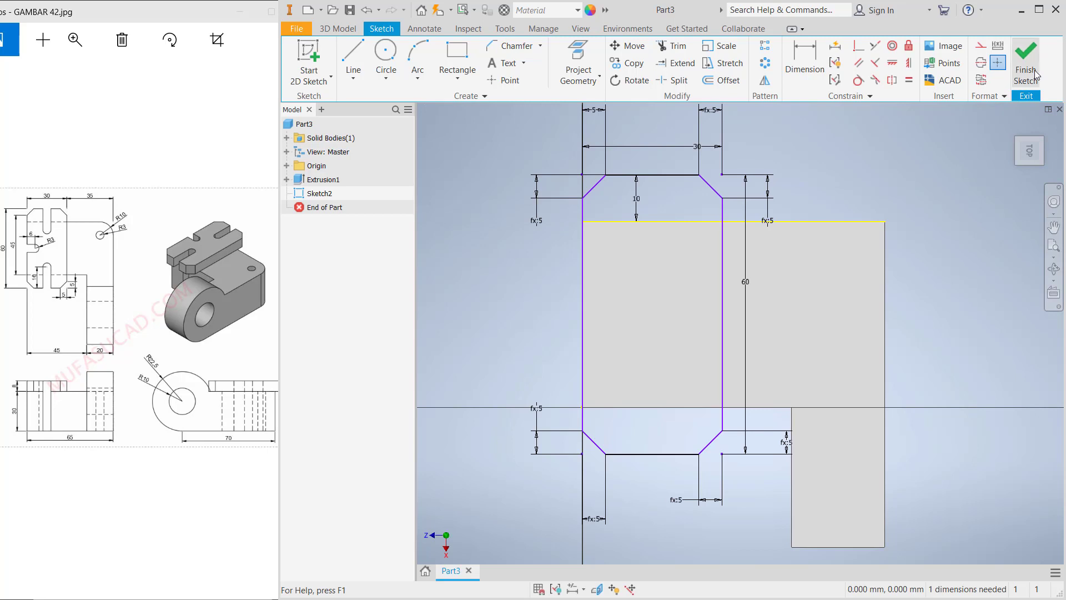
Step: Finish the sketch and extrude the whole chamfered profile 8 mm upward, joined to the body
click(1026, 66)
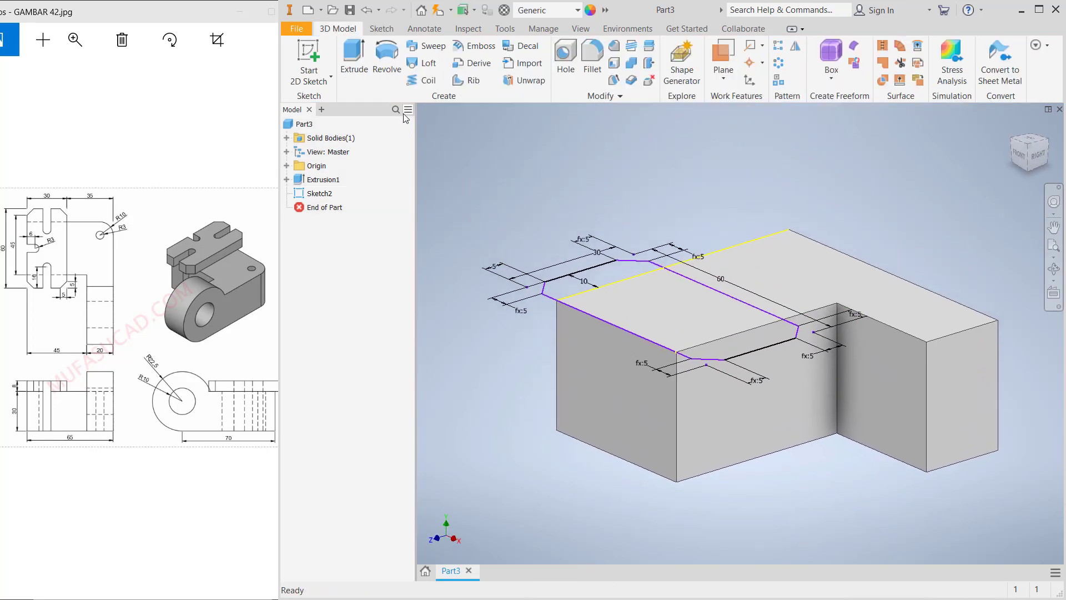
click(355, 56)
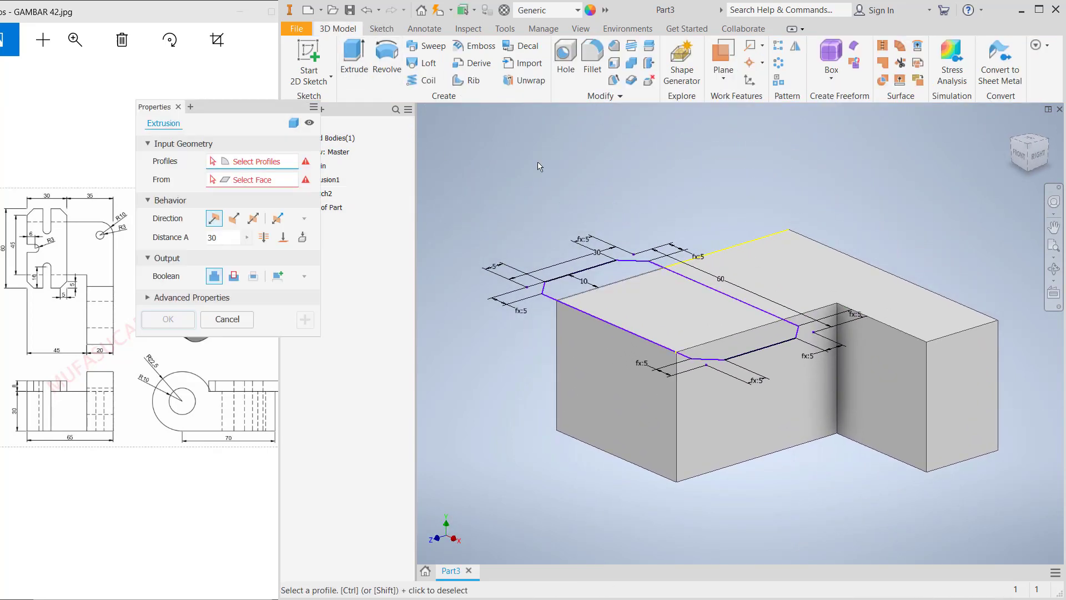
click(553, 301)
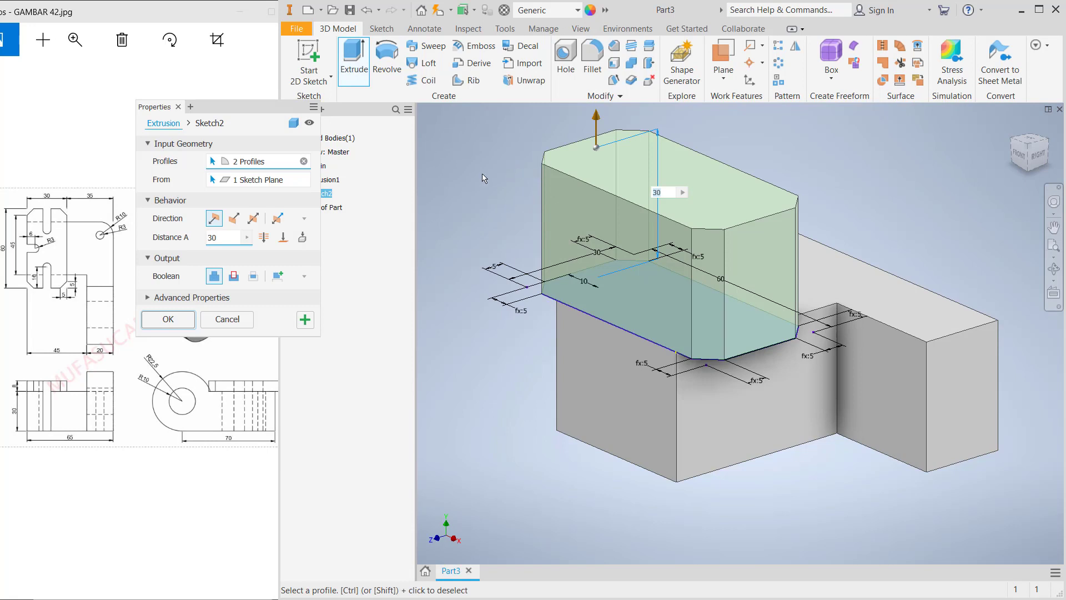
key(Return)
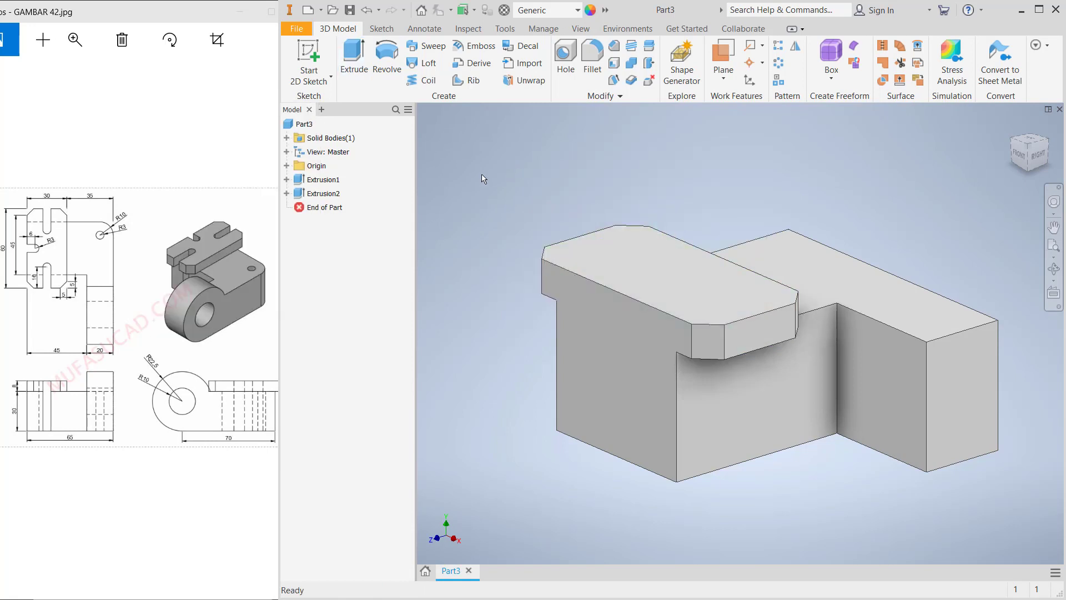
Step: On the chamfered plate's top face, sketch three circles: an upper and a lower one near the plate's middle, and one between them closer to the left edge
click(687, 286)
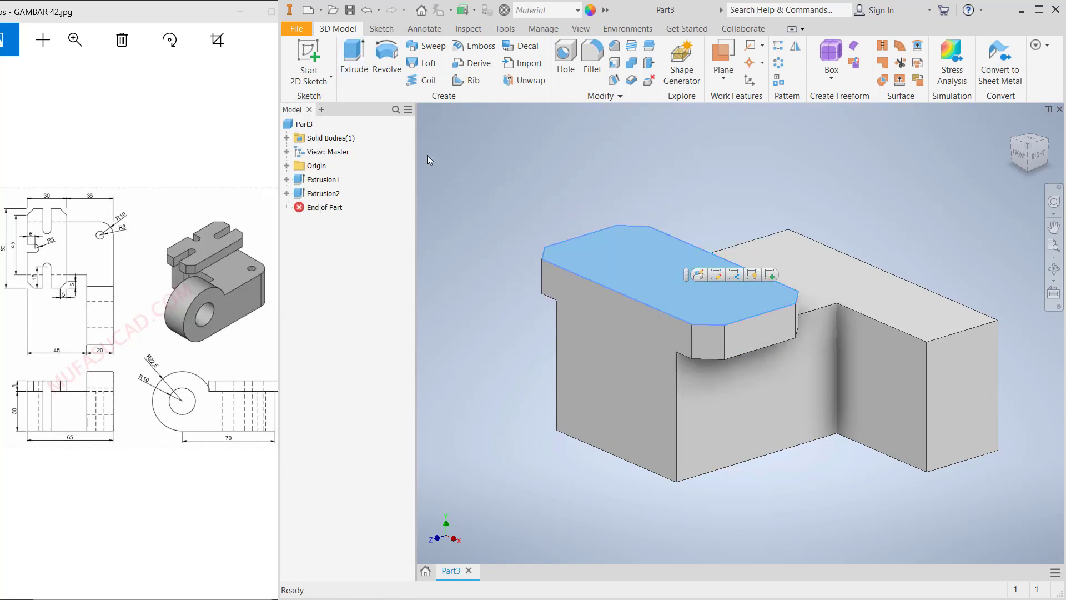
click(312, 49)
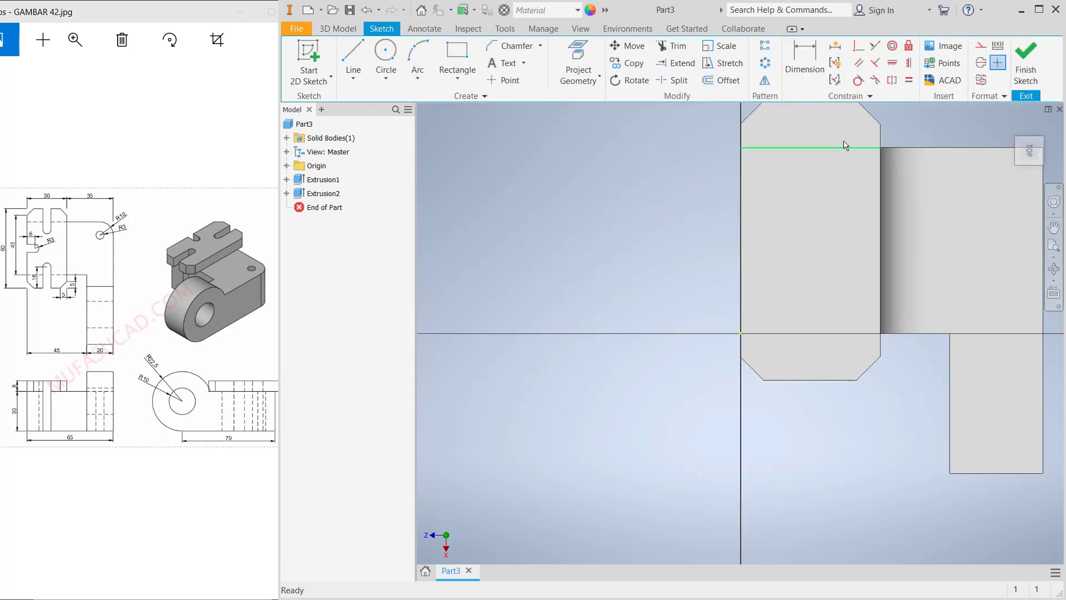
click(383, 56)
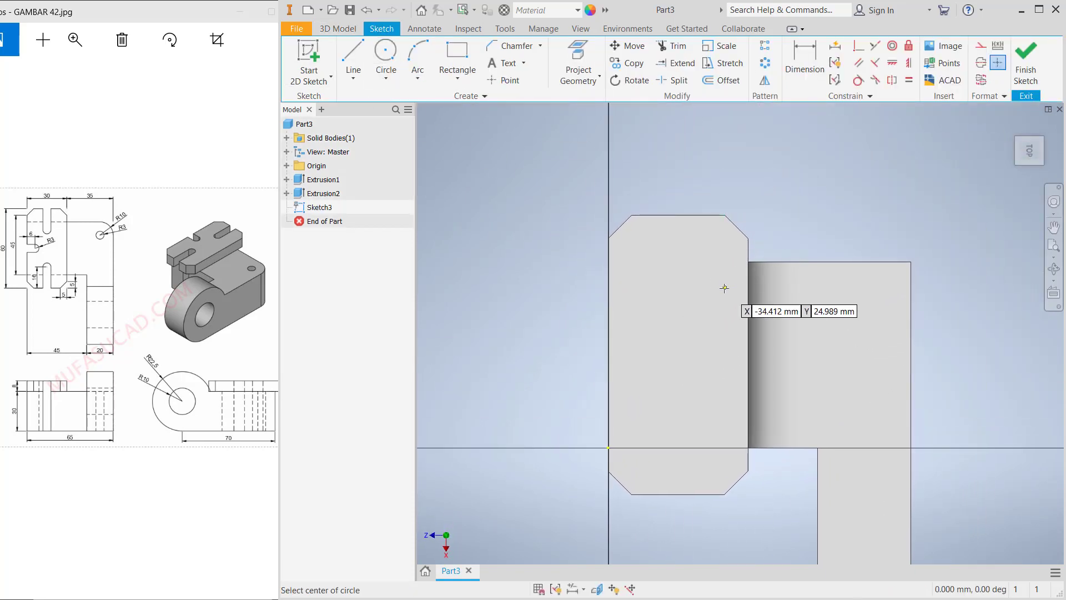
click(676, 290)
click(693, 290)
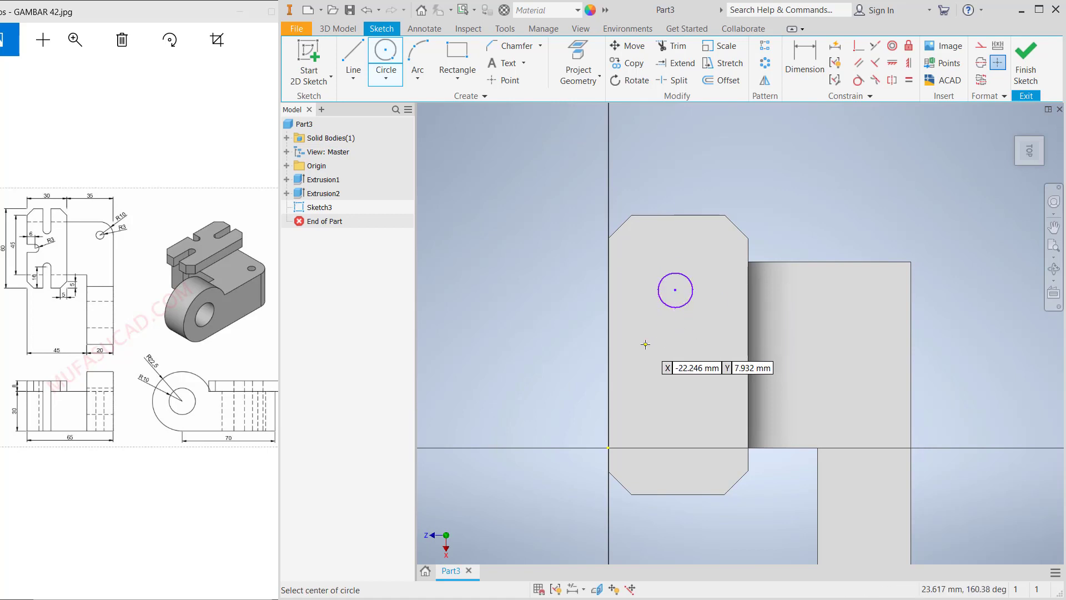
click(645, 345)
click(649, 320)
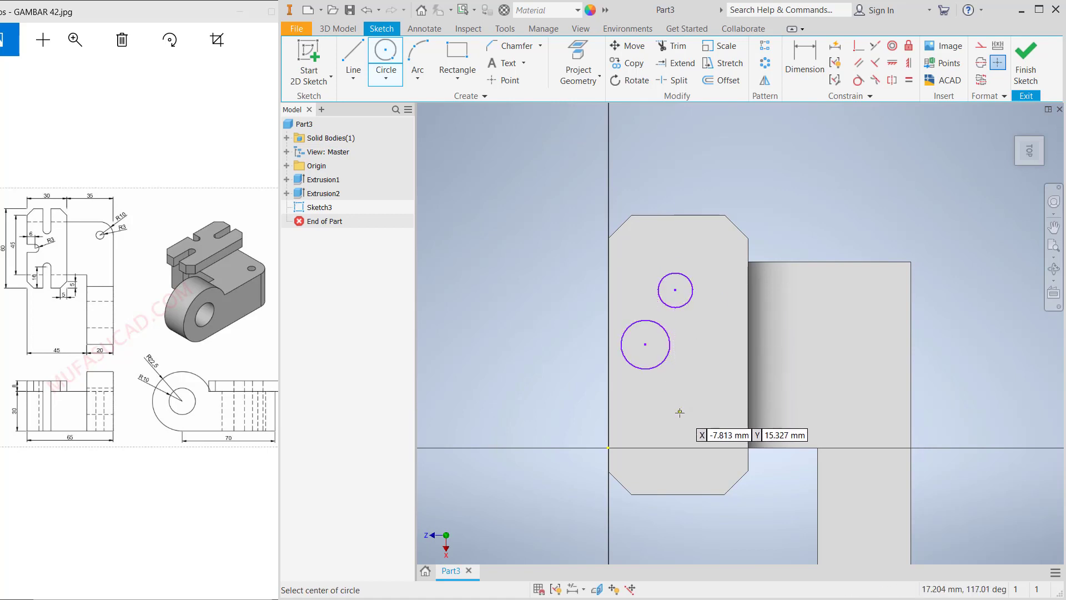
click(675, 402)
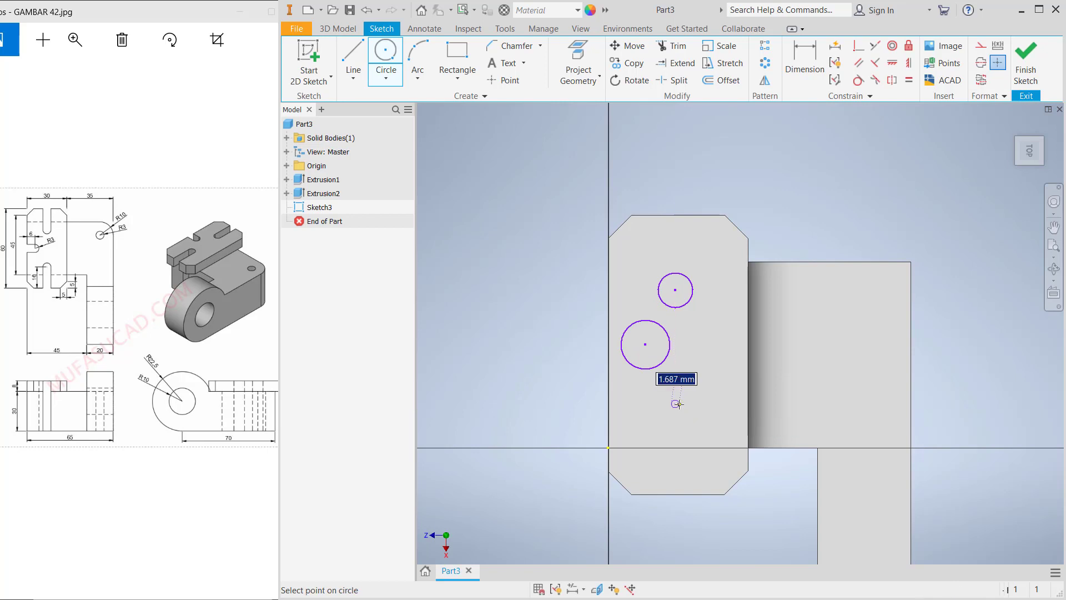
click(694, 399)
middle_drag(695, 302, 653, 258)
Step: Draw three connected lines from the lower circle's sides down past the plate's lower edge to outline a vertical slot
click(346, 54)
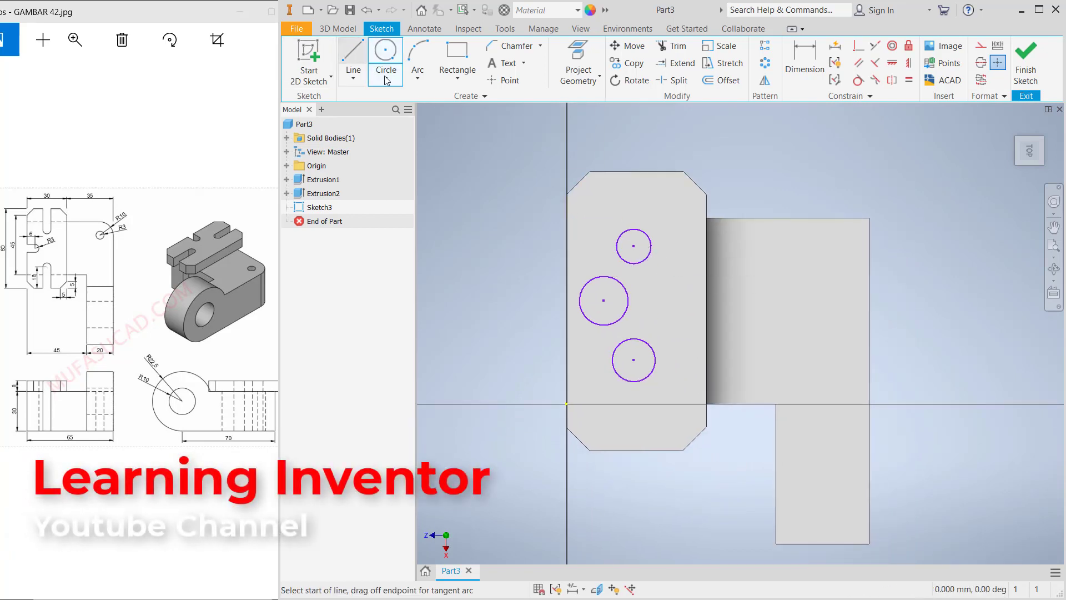
click(611, 361)
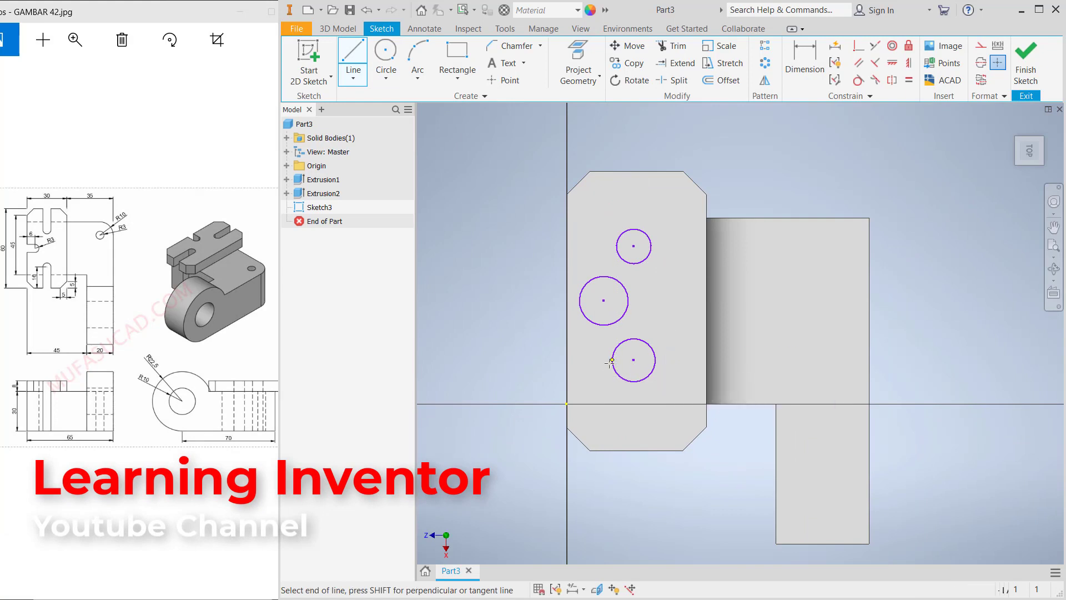
click(612, 481)
click(655, 480)
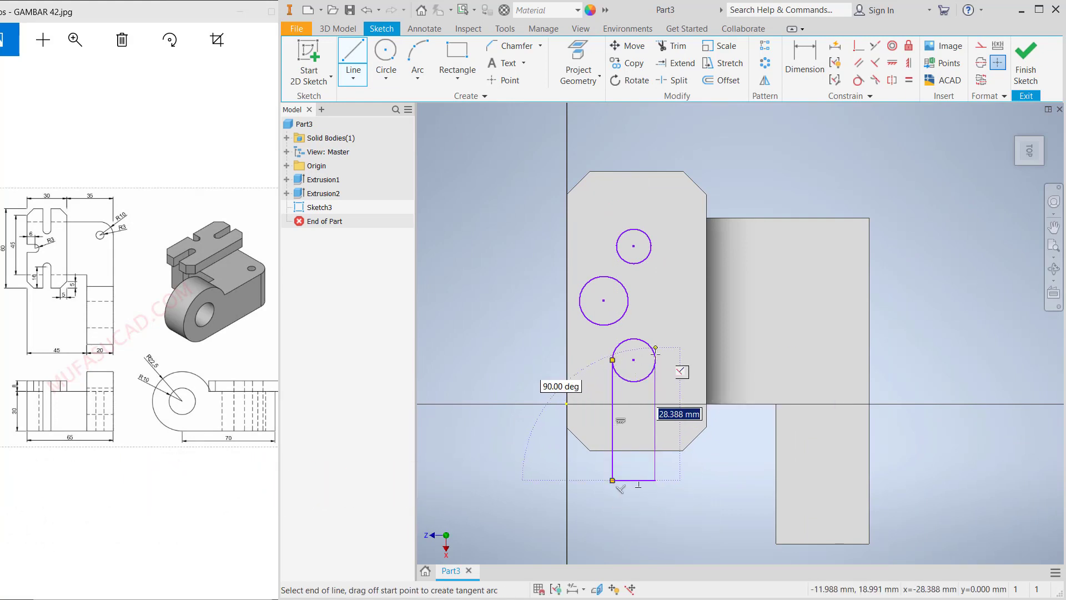
click(655, 360)
Step: Draw three connected lines from the upper circle's sides, about 28 mm up past the plate's upper edge, to outline a second vertical slot
middle_drag(661, 230, 659, 306)
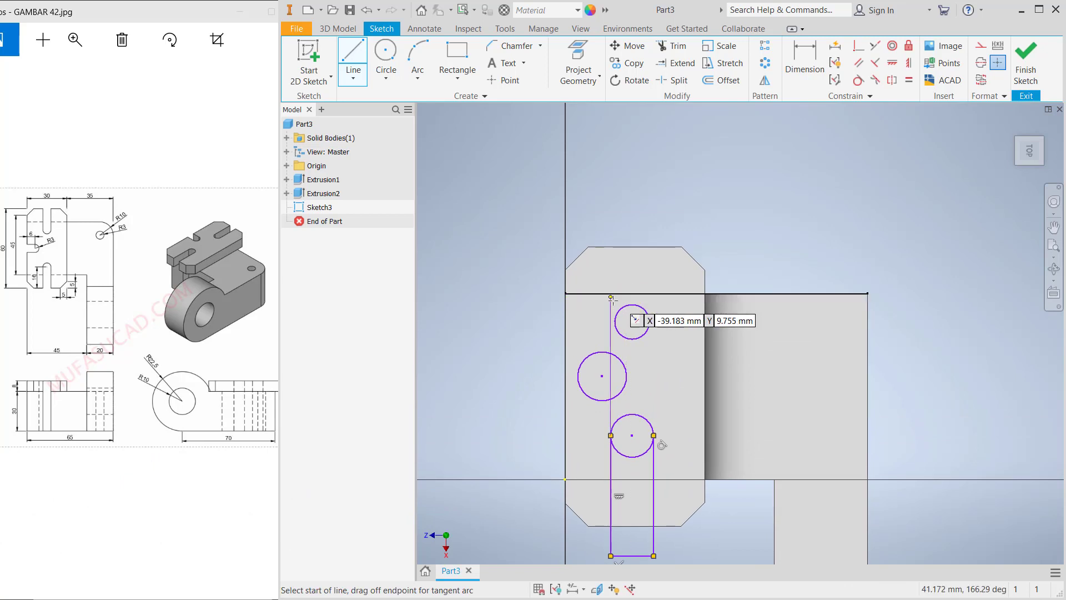
click(615, 321)
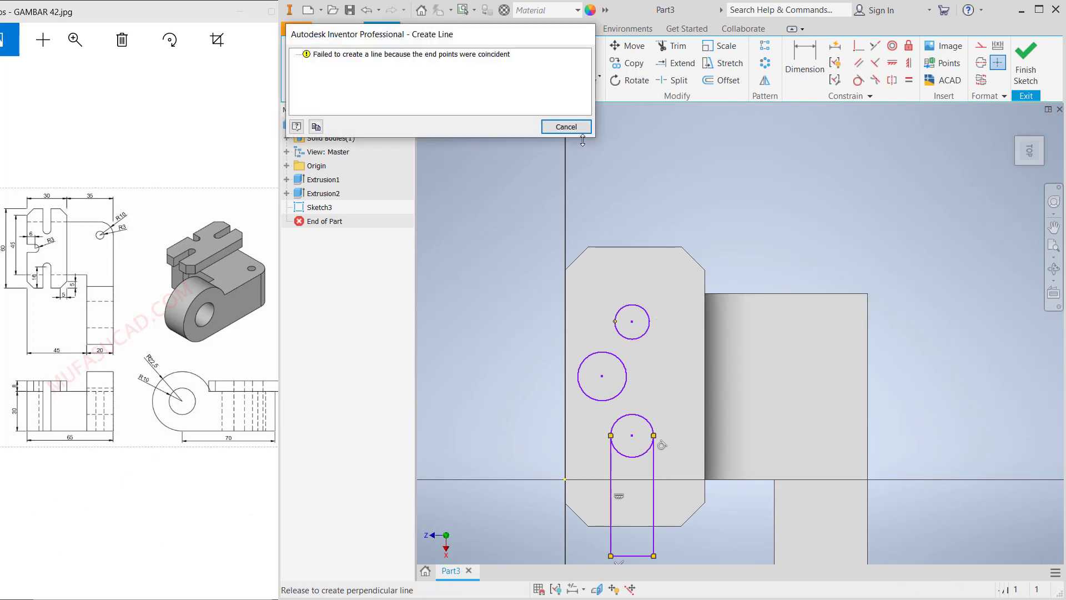
click(575, 130)
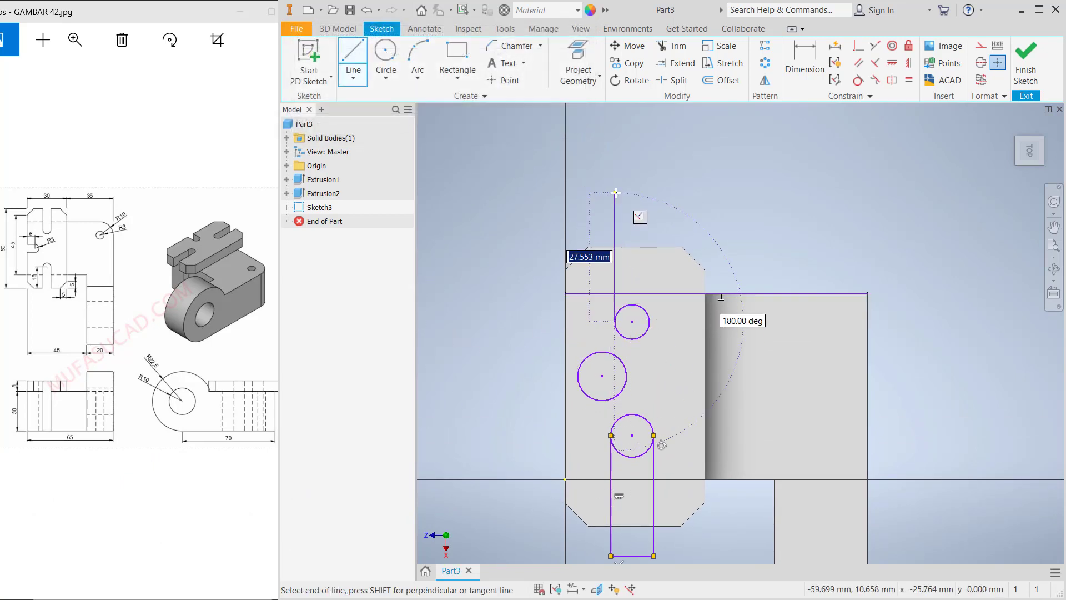
click(615, 192)
click(649, 193)
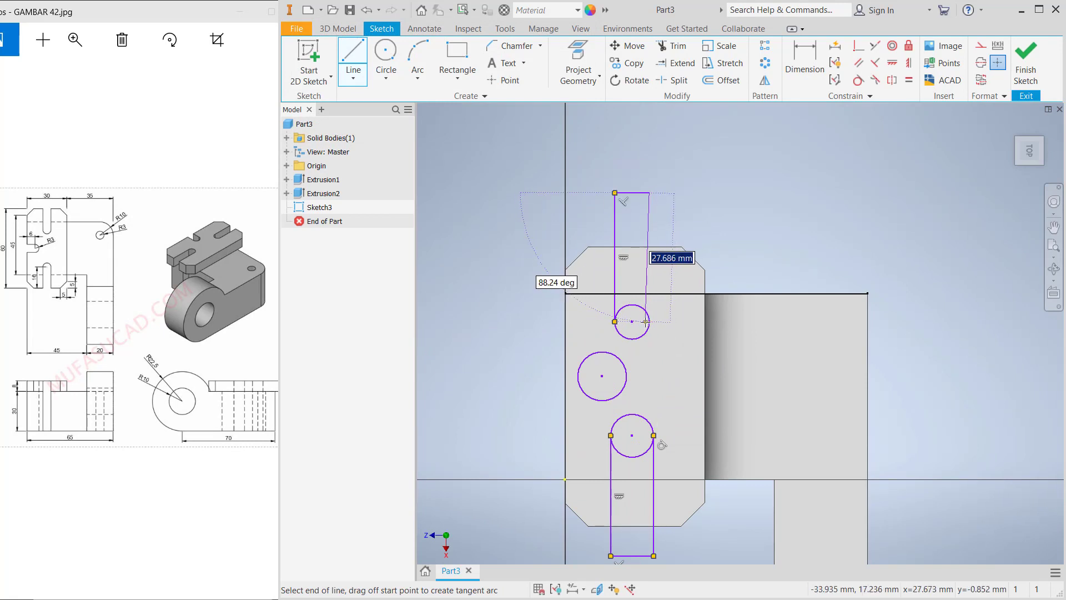
click(649, 321)
Step: Outline a horizontal slot about 10 mm wide with three connected lines from the middle circle out past the plate's left edge
middle_drag(595, 360, 650, 319)
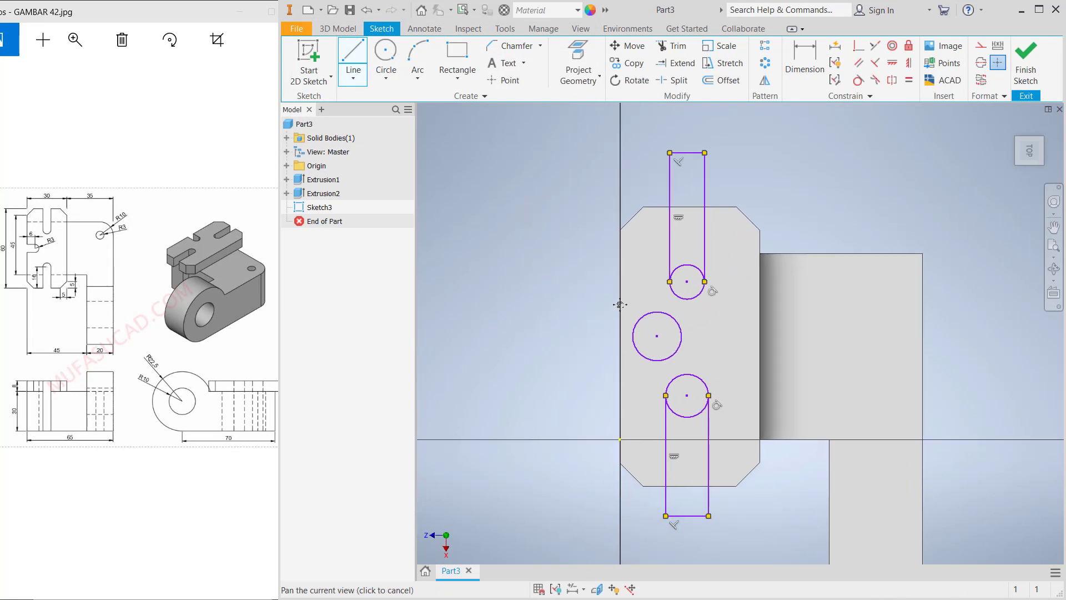
click(657, 312)
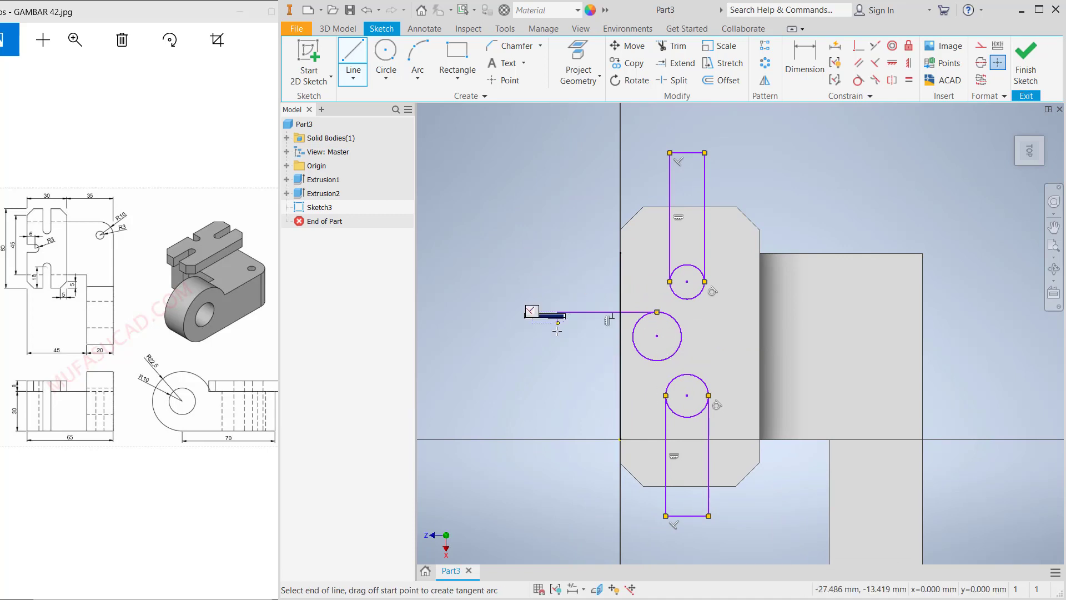
click(557, 312)
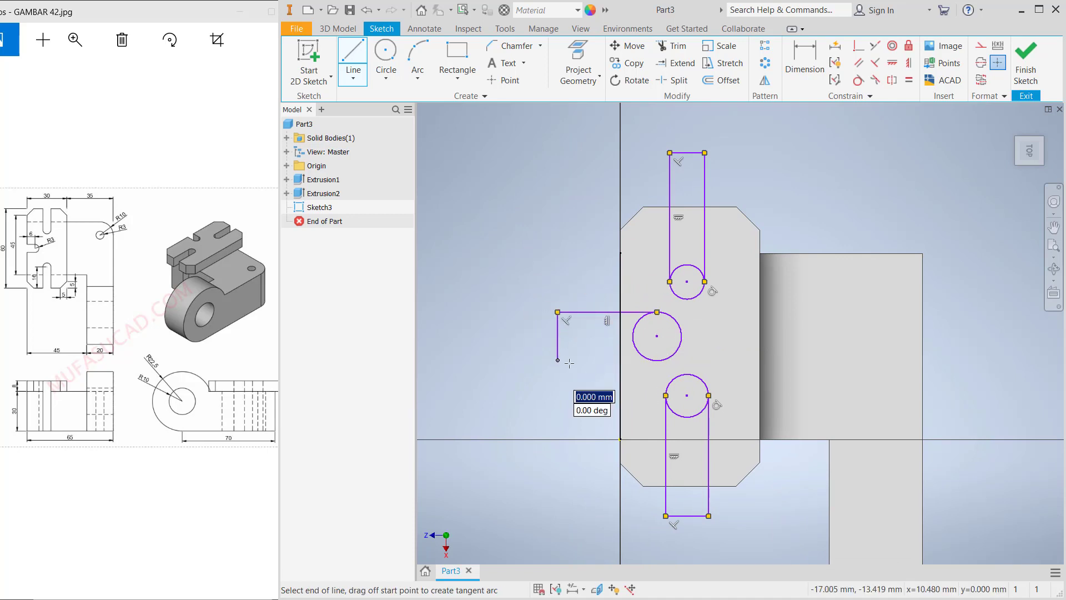
click(657, 363)
Step: Trim the inner half of each circle so the three outlines become slots with rounded ends
click(675, 49)
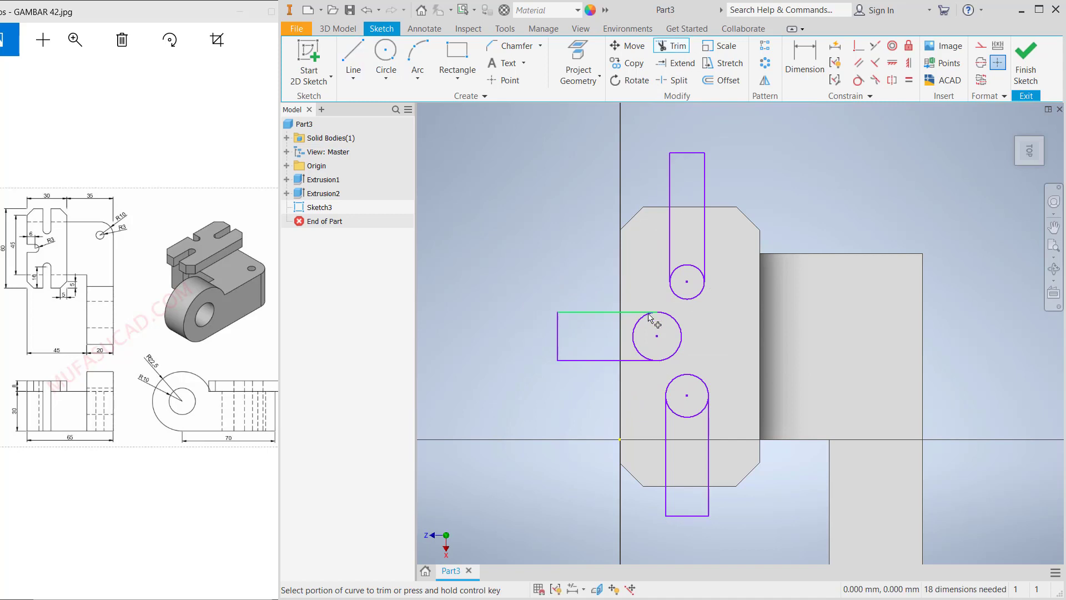
drag(650, 317, 640, 327)
click(689, 267)
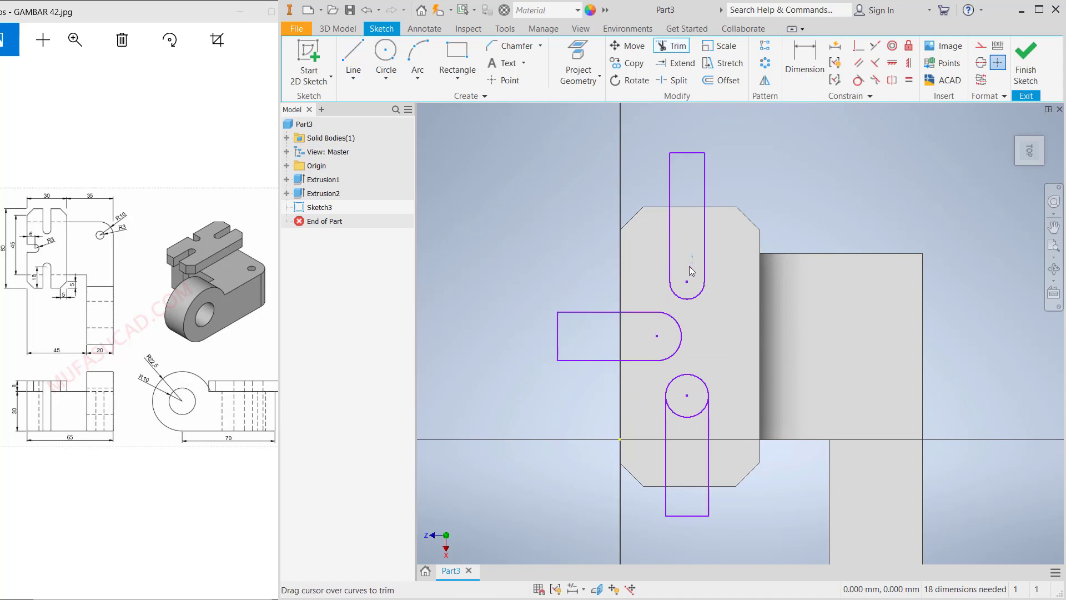
click(689, 414)
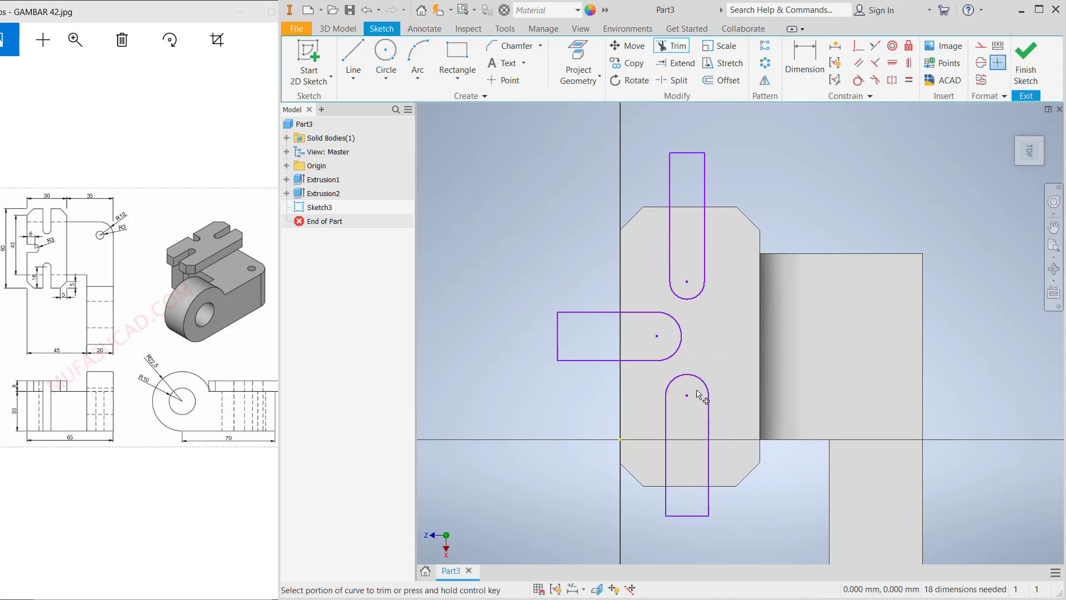
Step: Dimension the rounded end of the upper slot with a radius of 3 mm
middle_drag(732, 302, 705, 282)
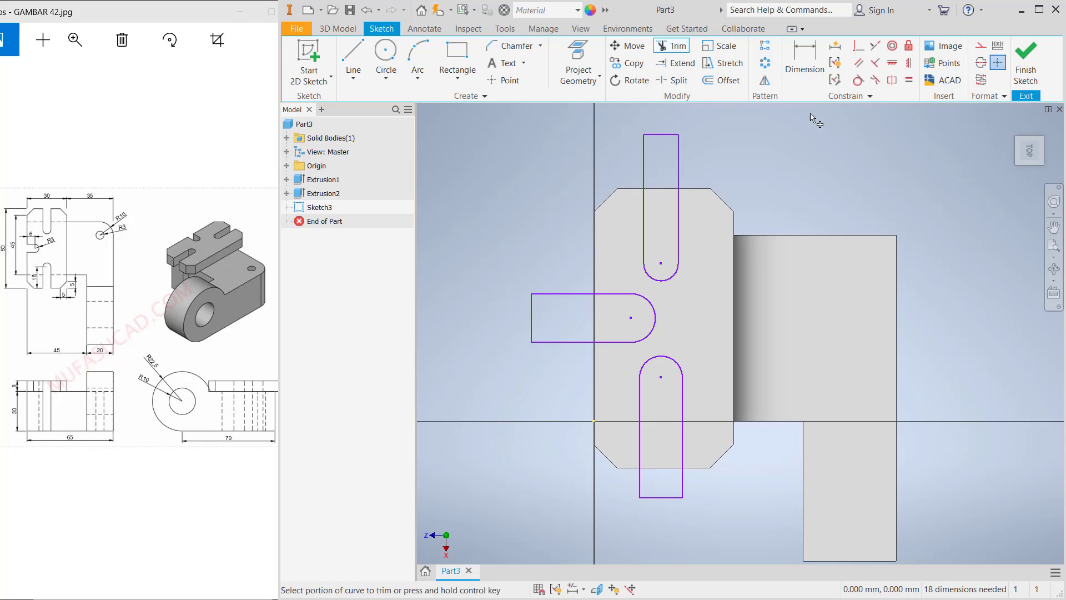
click(803, 60)
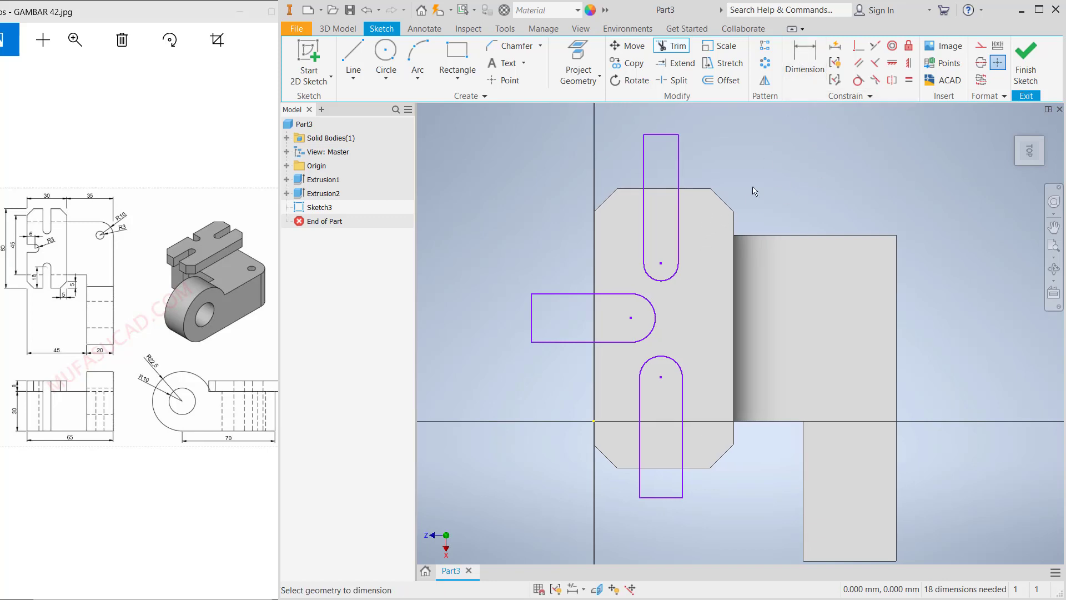
click(696, 284)
text(3)
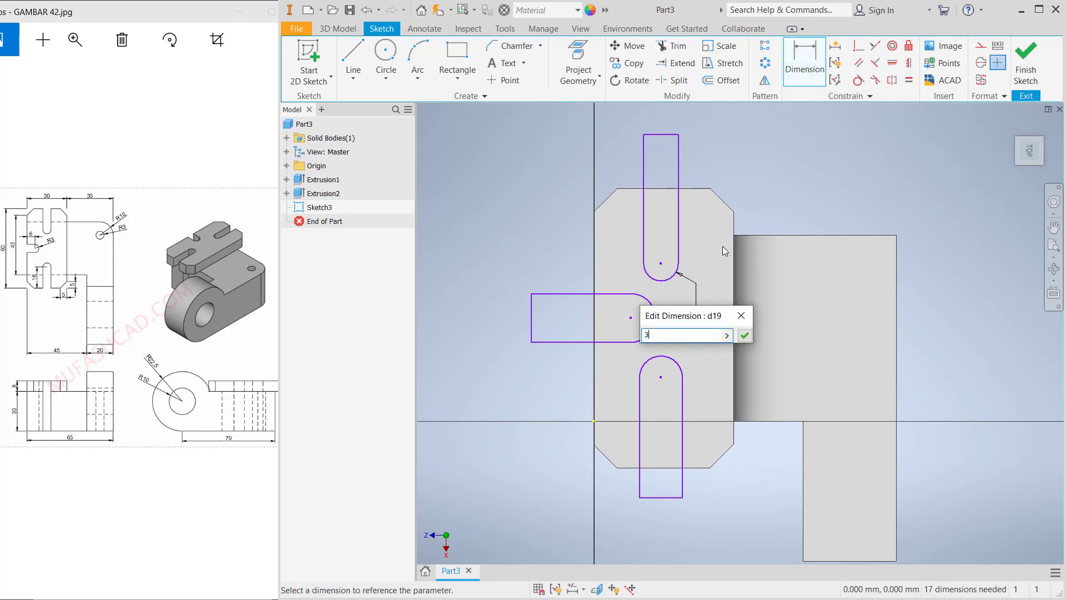
key(Return)
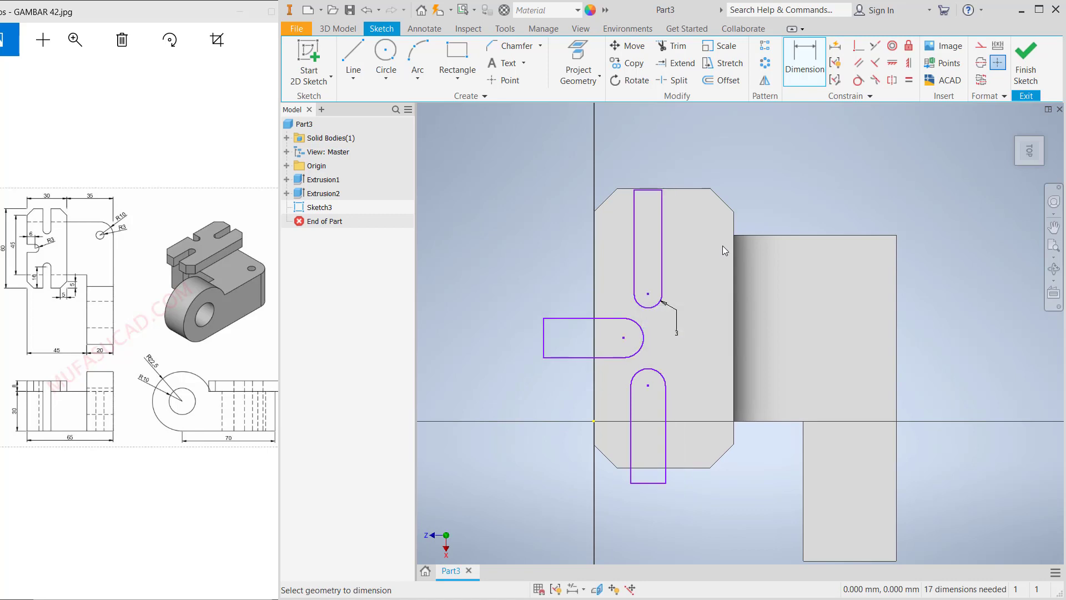
Step: Dimension the rounded end of the horizontal slot with a radius of 3 mm
click(644, 337)
click(662, 301)
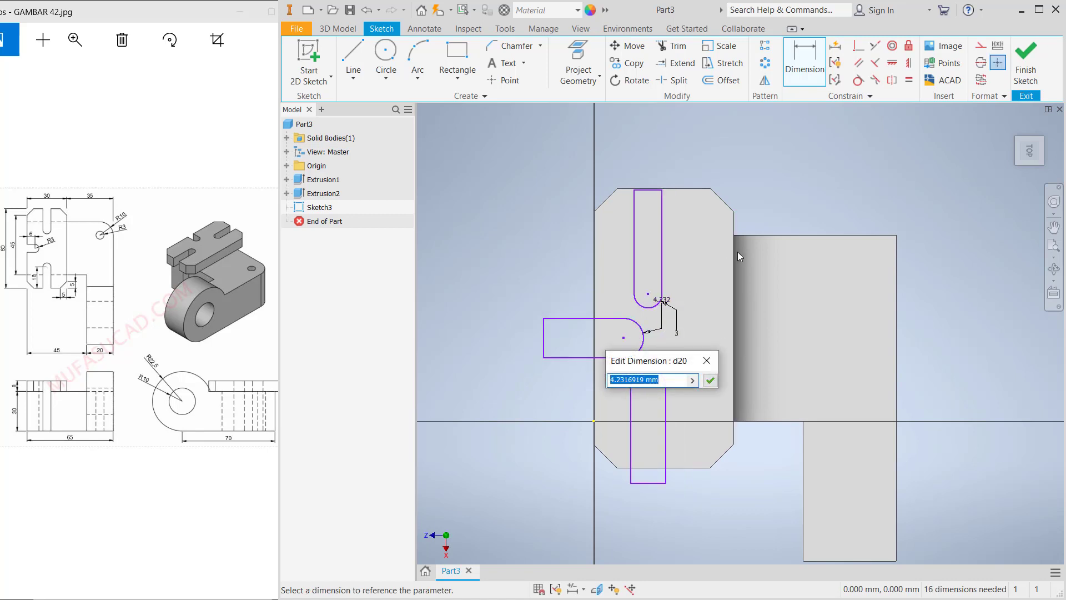
text(3)
key(Return)
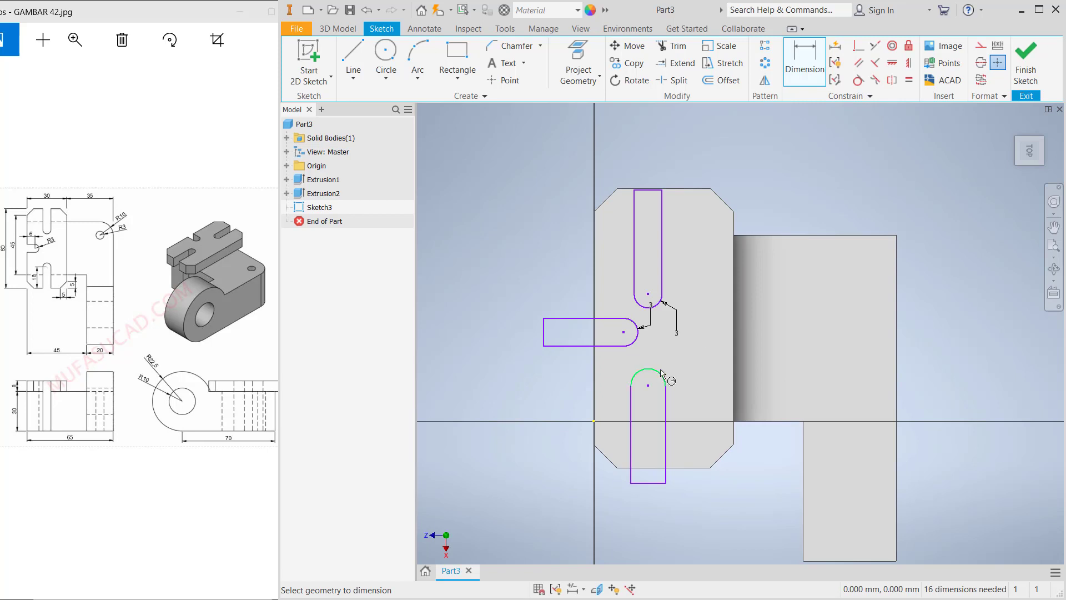
Step: Dimension the rounded end of the lower slot with a radius of 3 mm
click(685, 350)
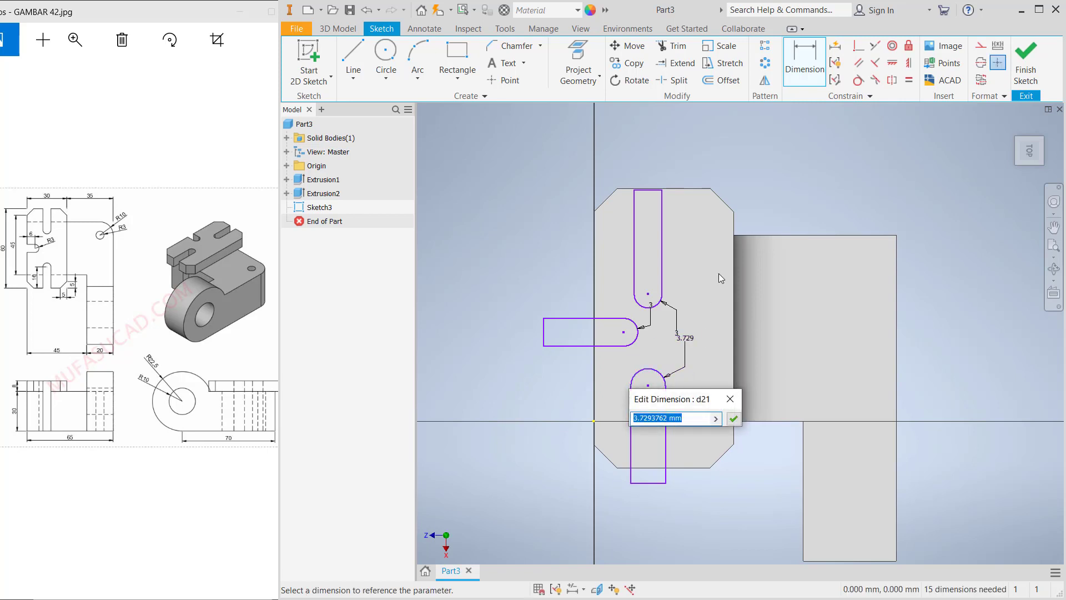
text(3)
key(Return)
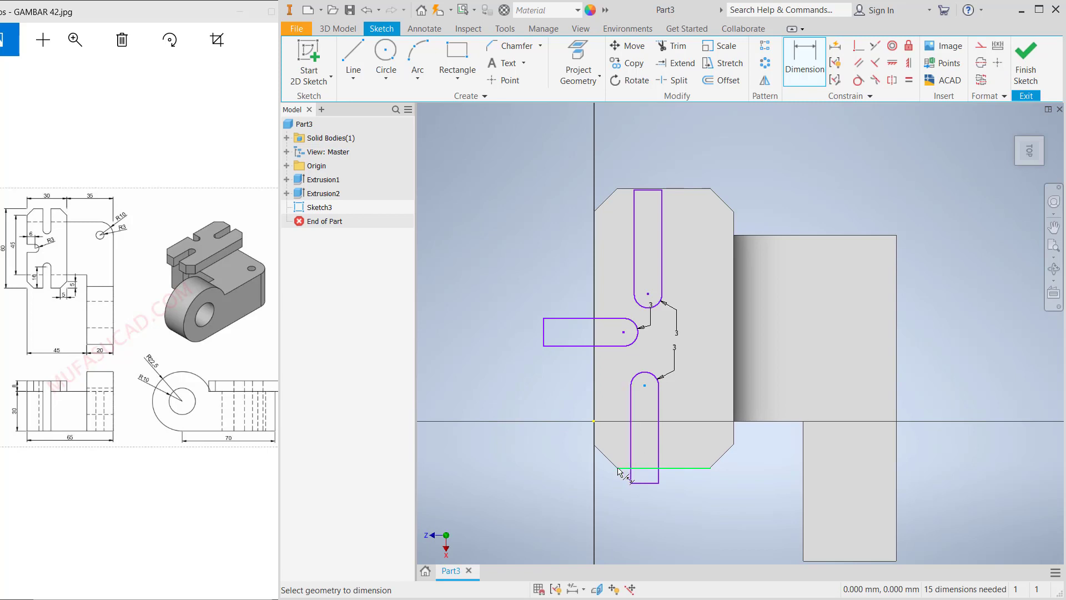
Step: Dimension the lower slot's arc centre 16 mm from the plate's lower edge
click(644, 386)
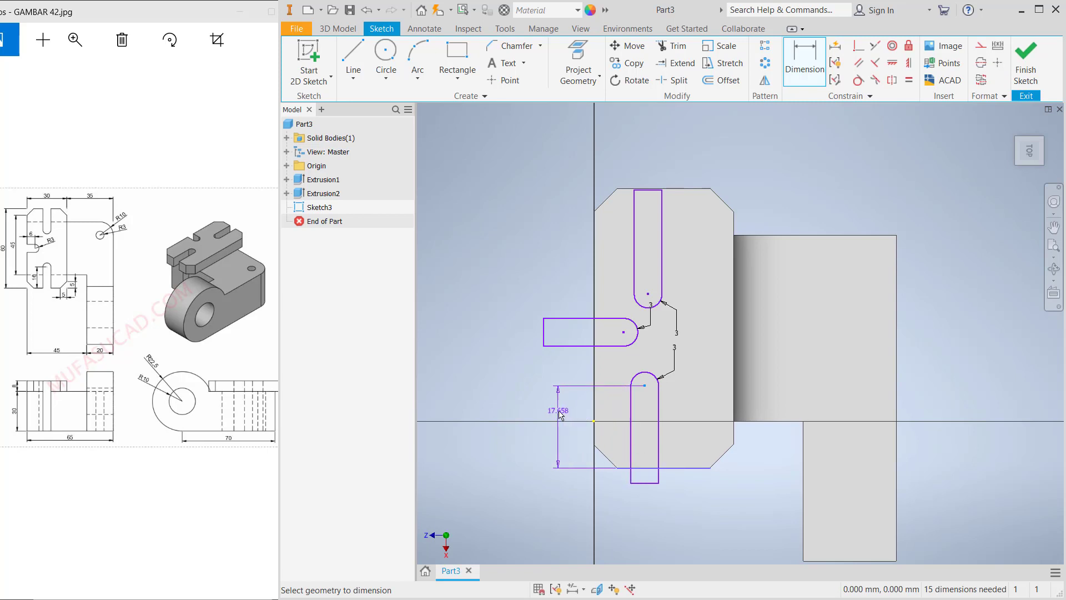
click(557, 408)
text(16)
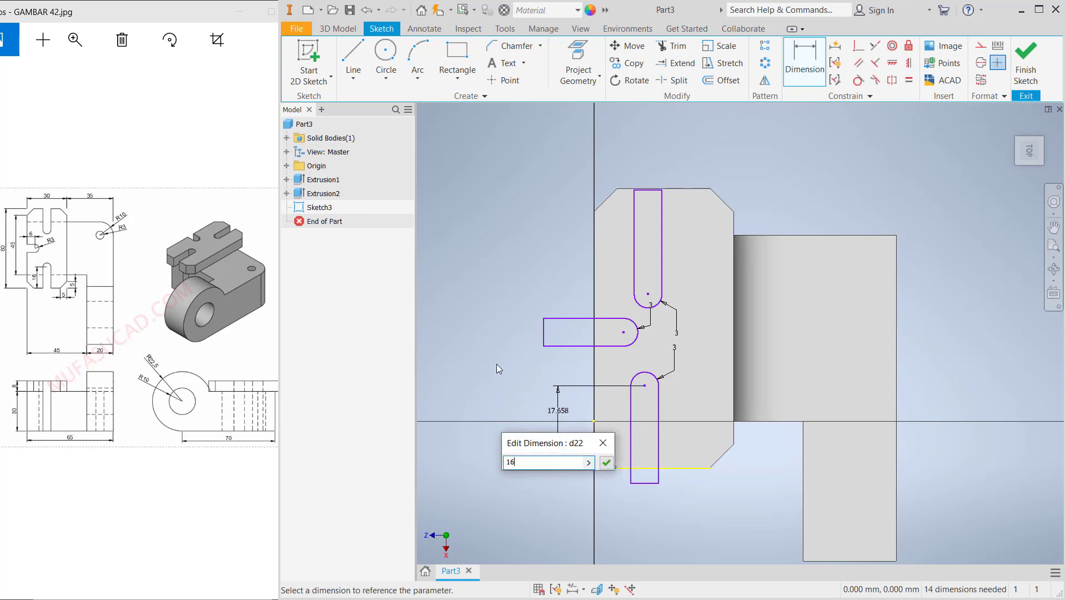
key(Return)
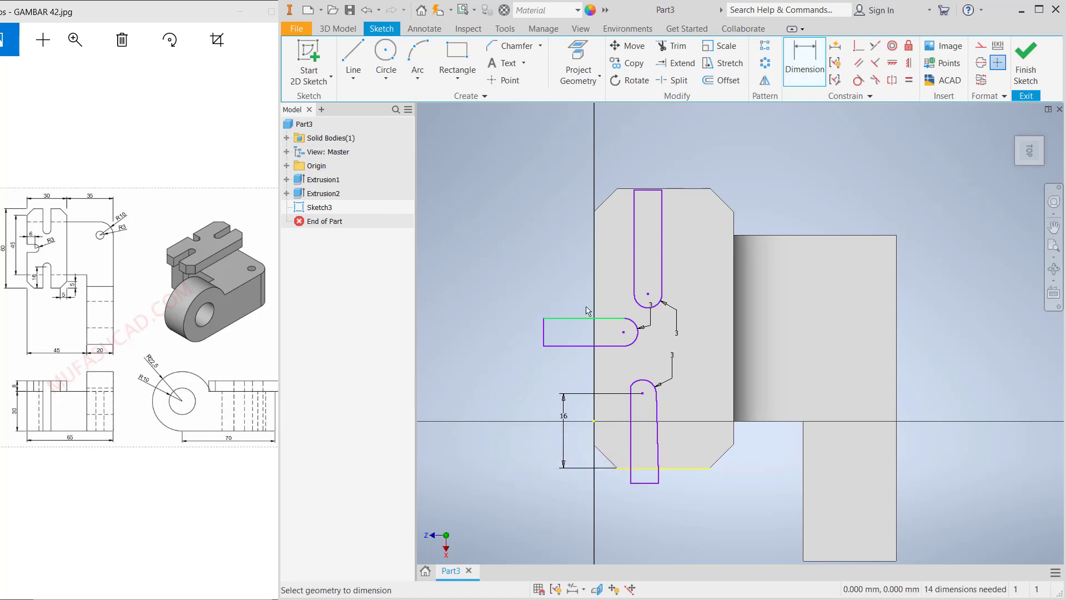
Step: Dimension the upper slot's arc centre 16 mm from the plate's upper edge
click(709, 189)
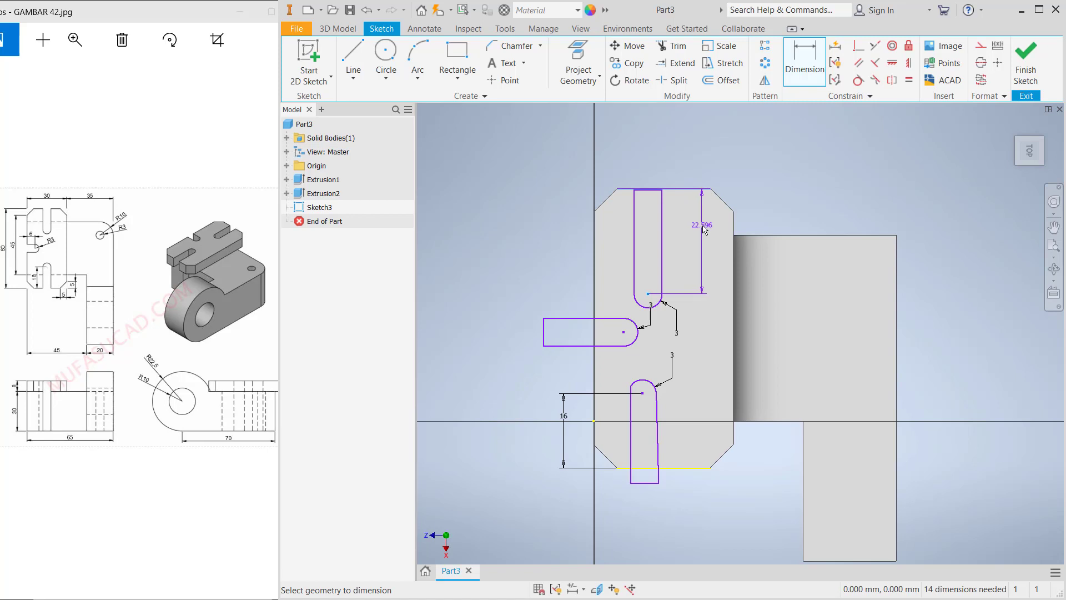
click(701, 225)
text(16)
key(Return)
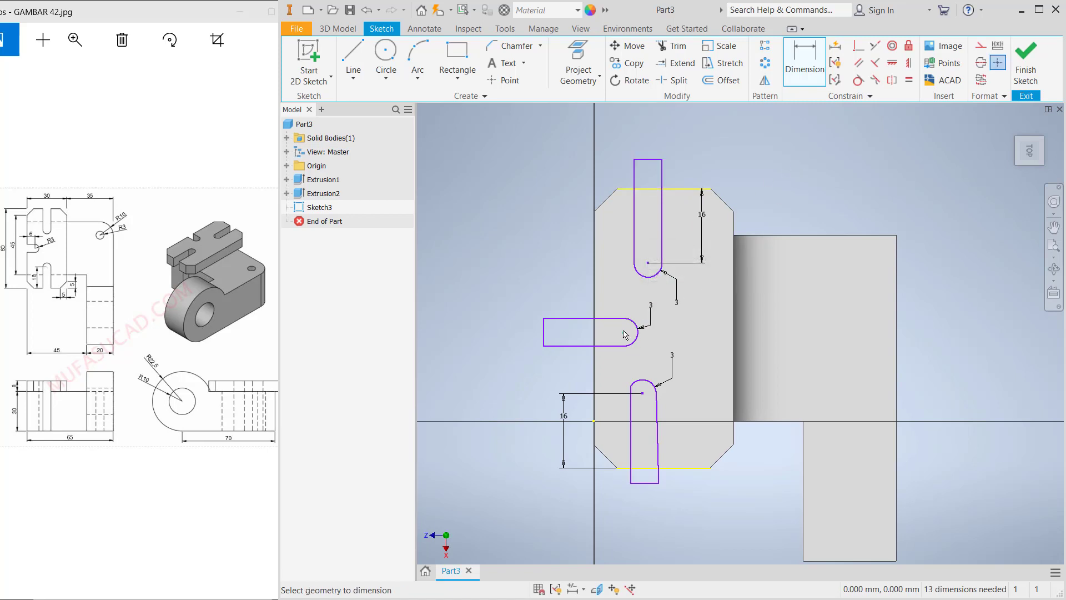
Step: Dimension the horizontal slot's arc centre 30 mm below the plate's upper edge
click(619, 189)
click(623, 332)
click(526, 238)
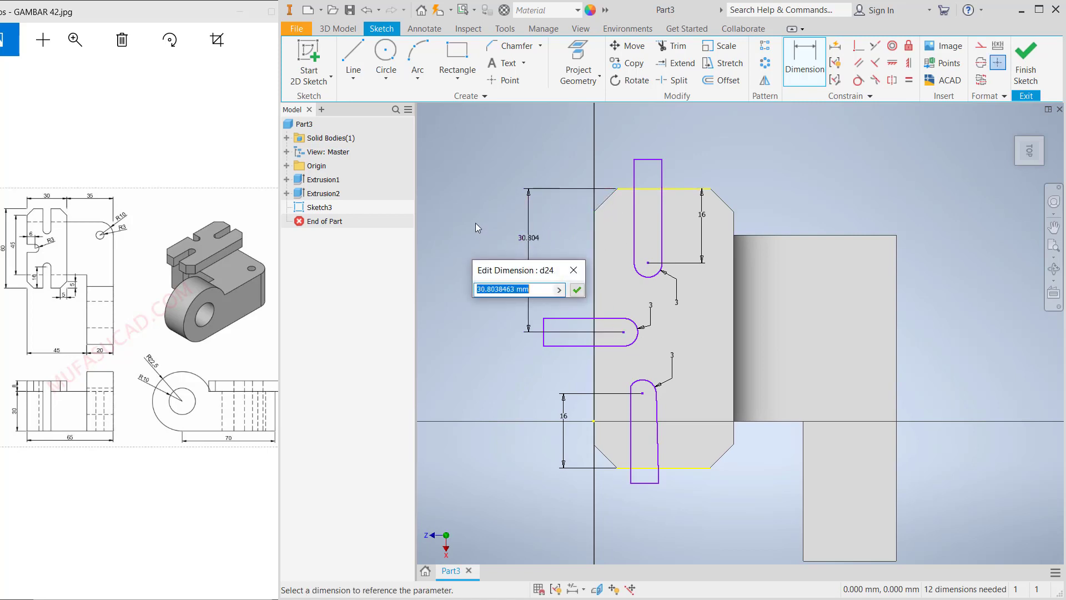
text(30)
key(Return)
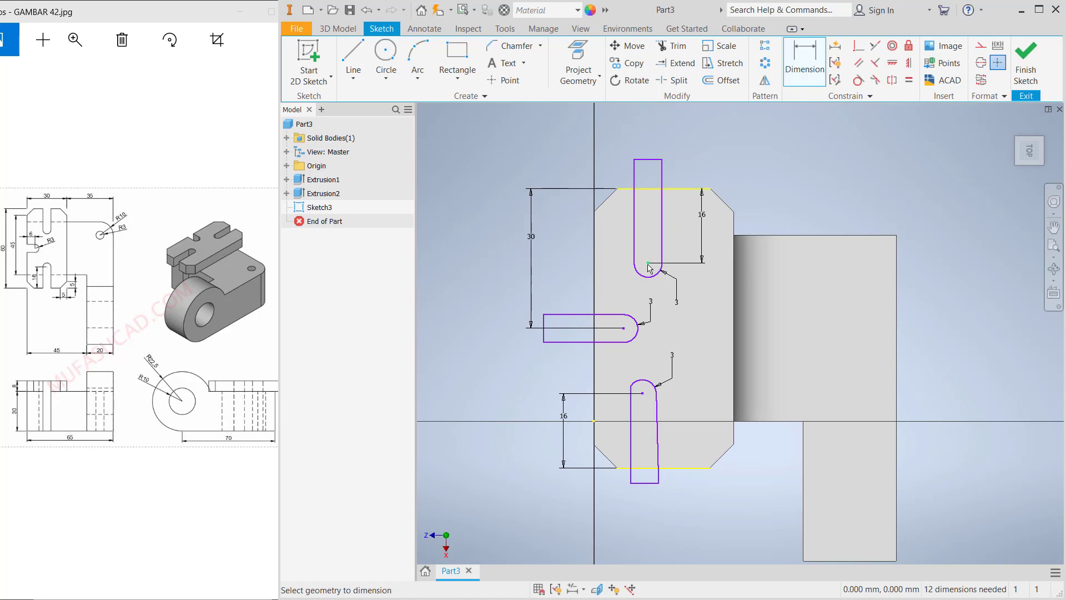
Step: Dimension the upper slot's arc centre 15 mm from the plate's left edge
click(595, 237)
click(648, 262)
click(615, 153)
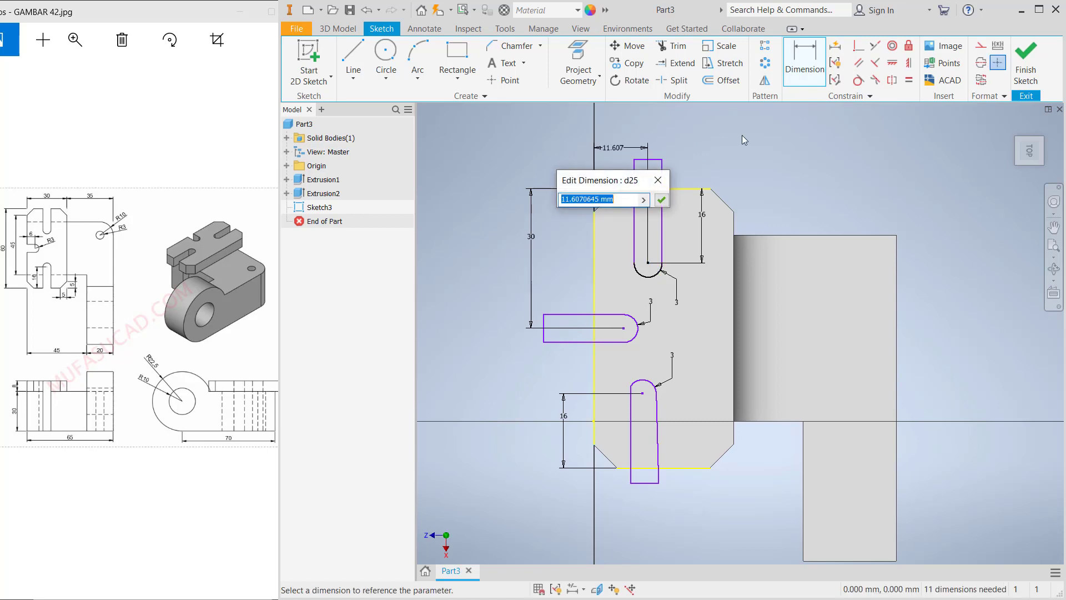
text(15)
key(Return)
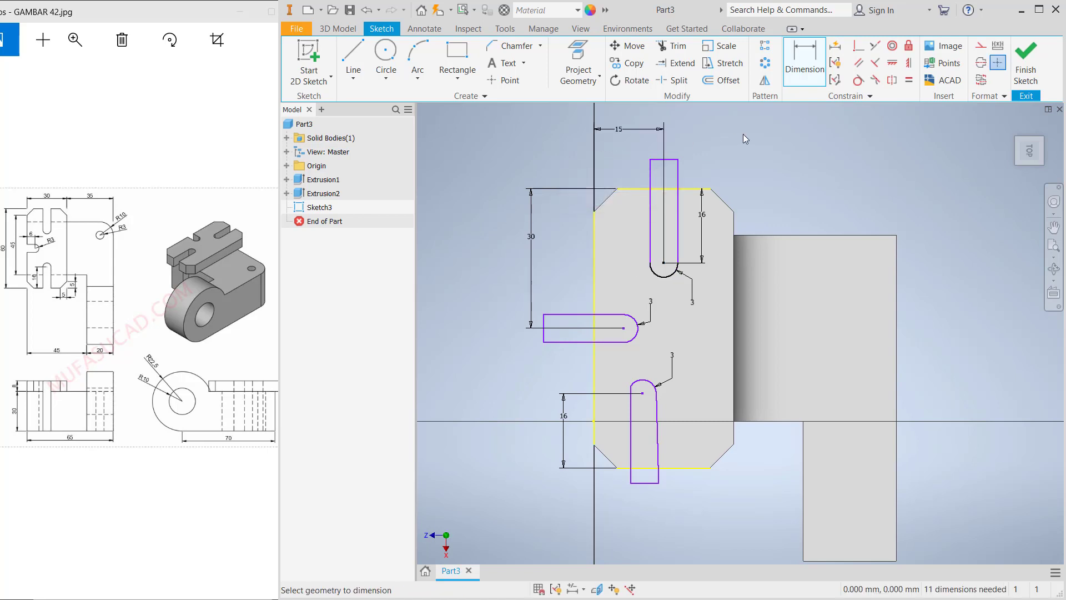
Step: Dimension the lower slot's arc centre 15 mm from the plate's left edge
click(643, 394)
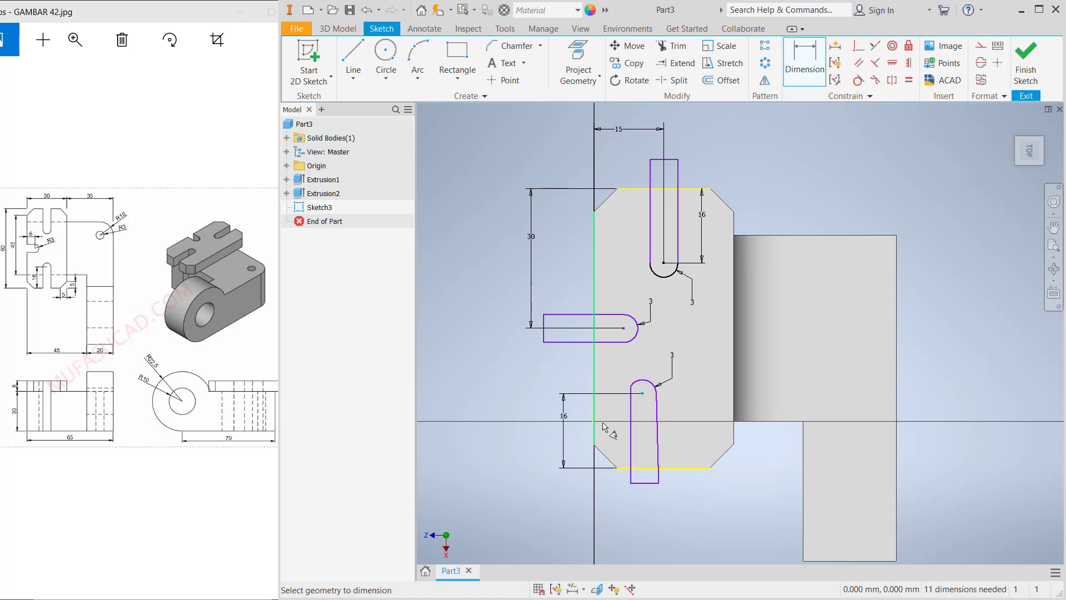
click(608, 439)
text(15)
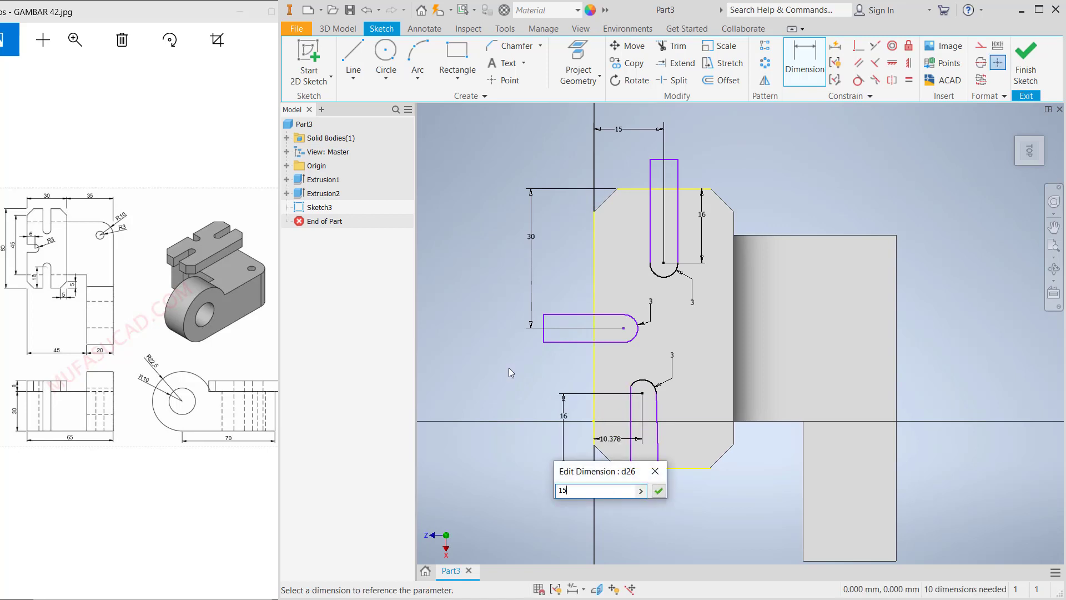
key(Return)
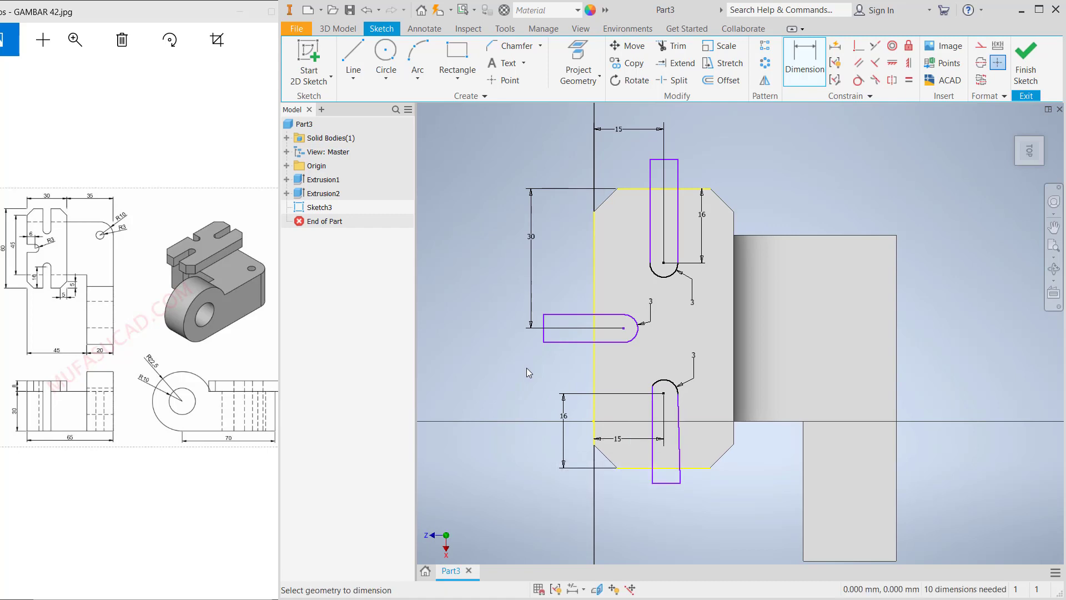
Step: Make the lower slot's rounded end tangent to the slot's left side line
scroll(645, 360, up, 3)
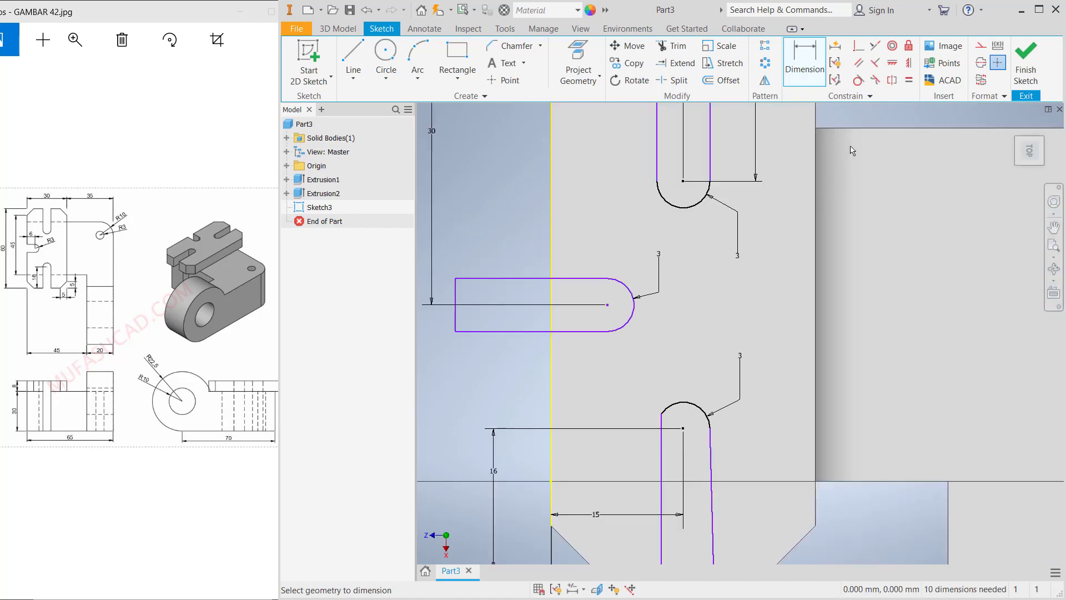
click(858, 81)
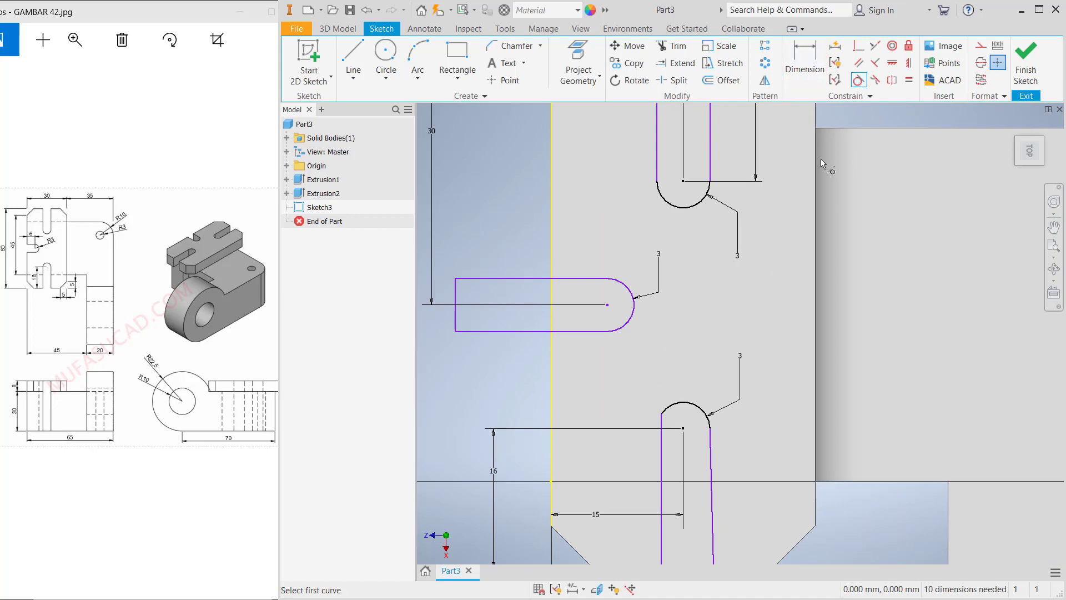
click(672, 412)
click(661, 443)
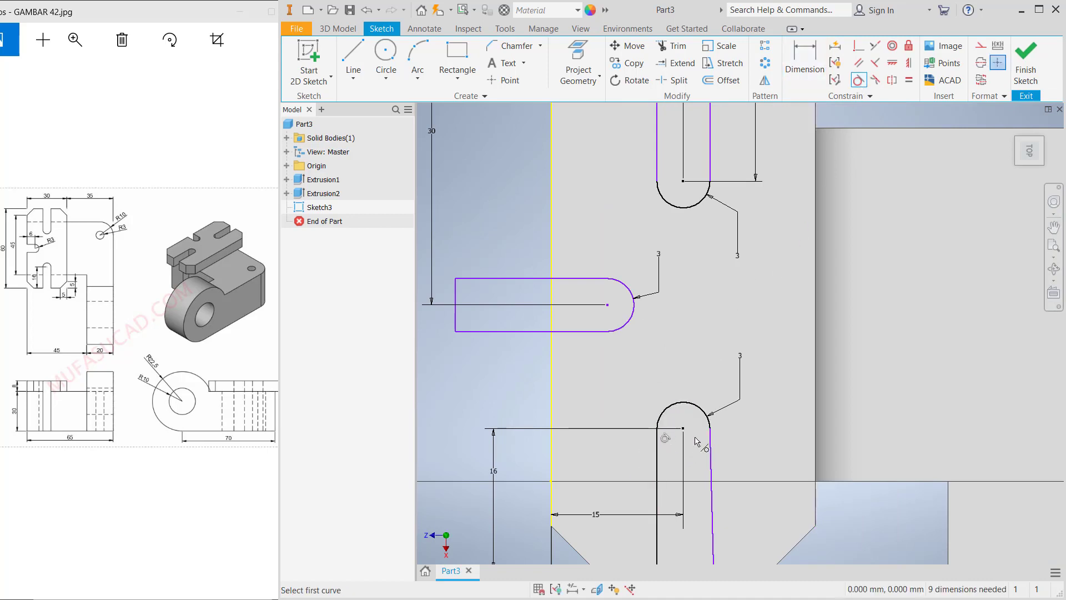
Step: Try to add tangent constraints between the rounded ends and the right side lines of the lower and upper slots
click(706, 421)
click(711, 449)
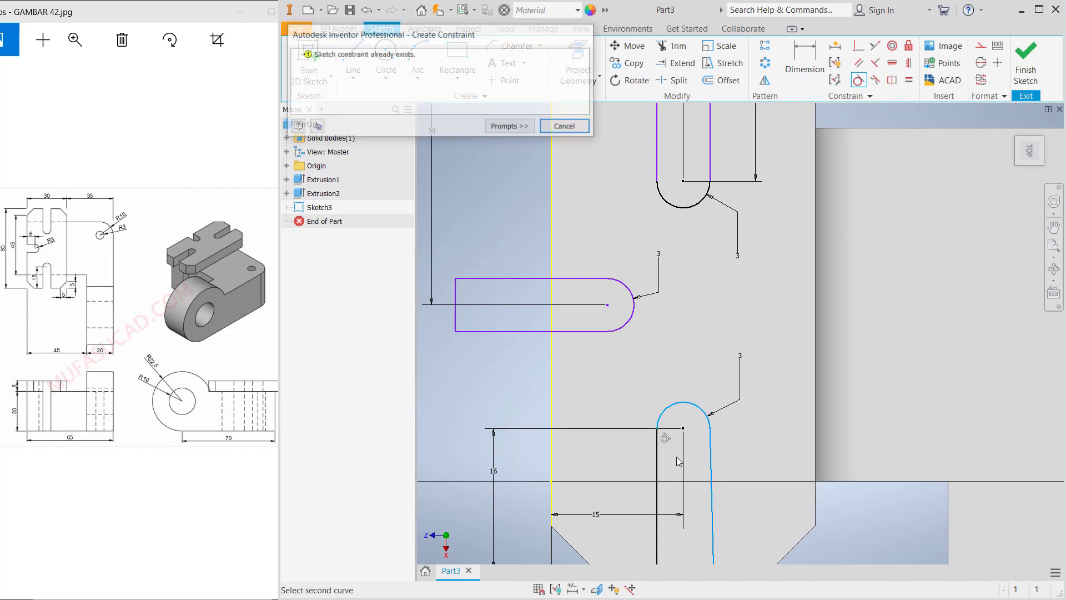
click(567, 126)
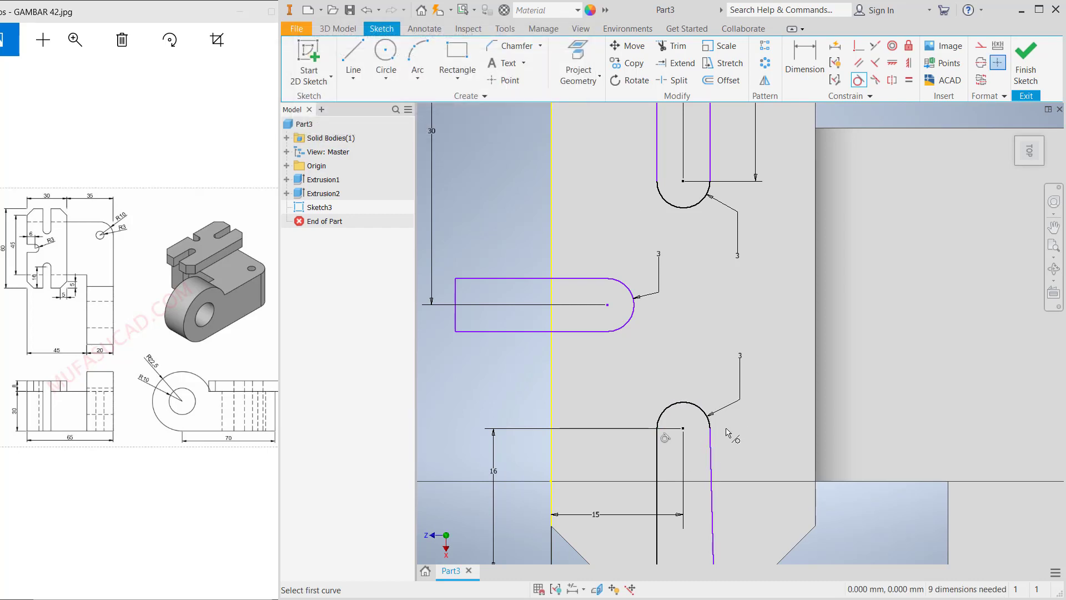
middle_drag(694, 270, 672, 341)
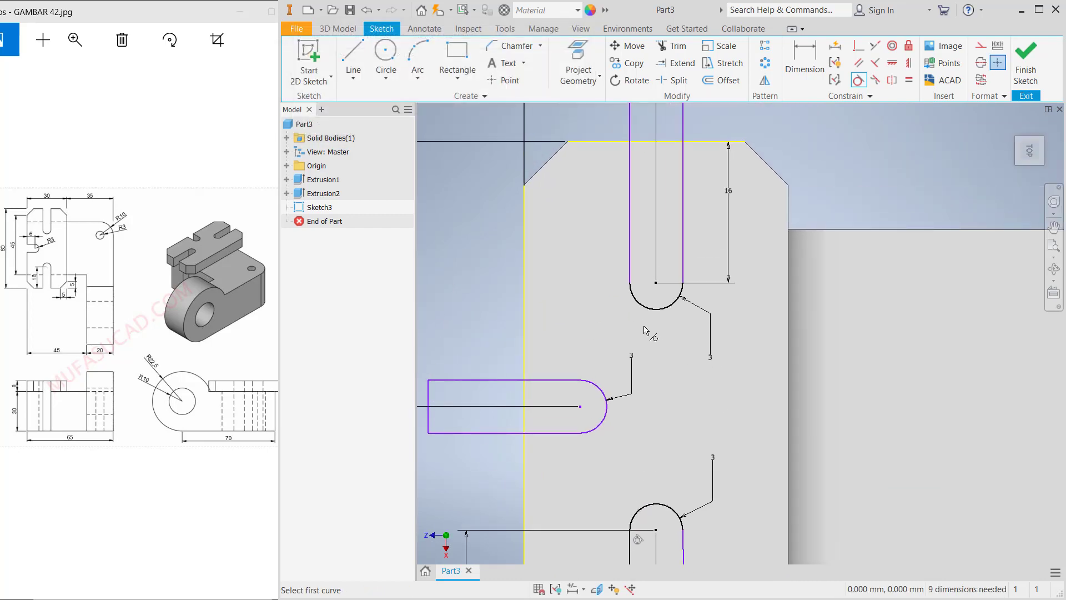
click(679, 305)
click(683, 280)
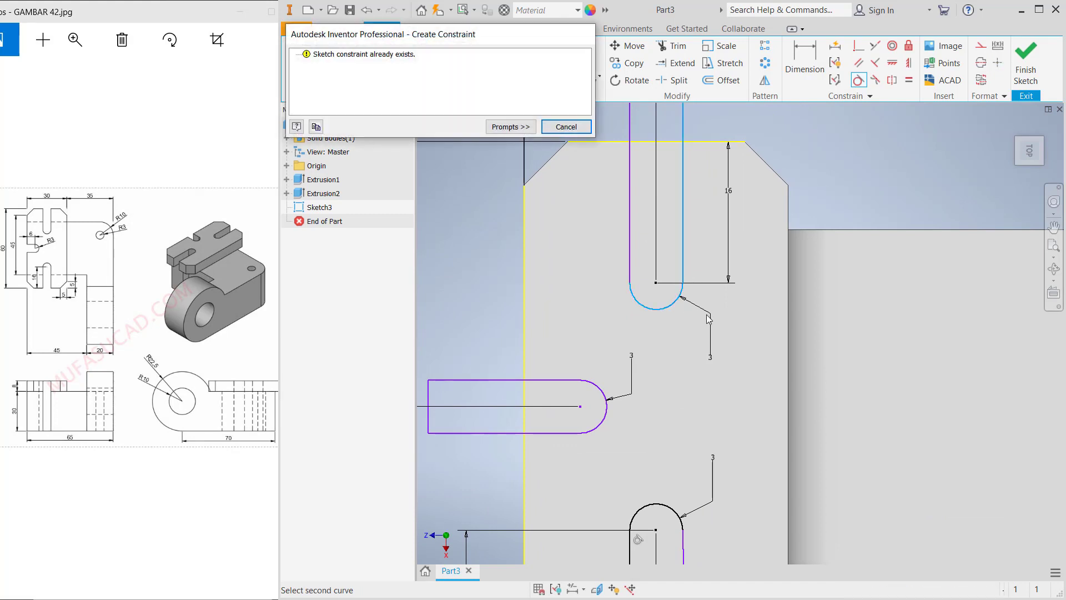
key(Escape)
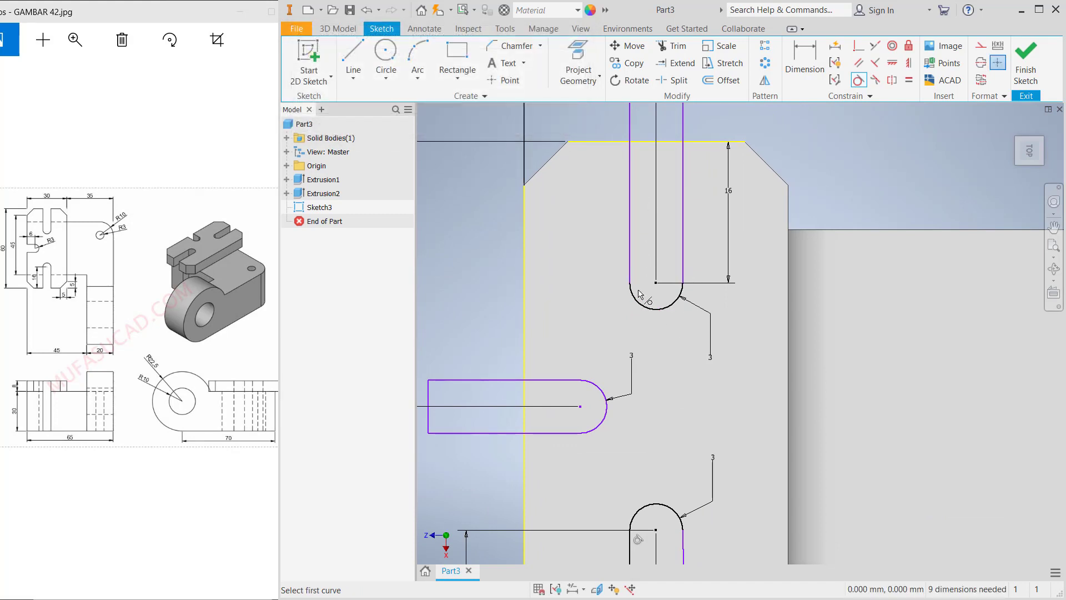
Step: Finish the sketch and cut the three slot profiles 47 mm downward through the plate and body with Extrude
scroll(673, 331, down, 5)
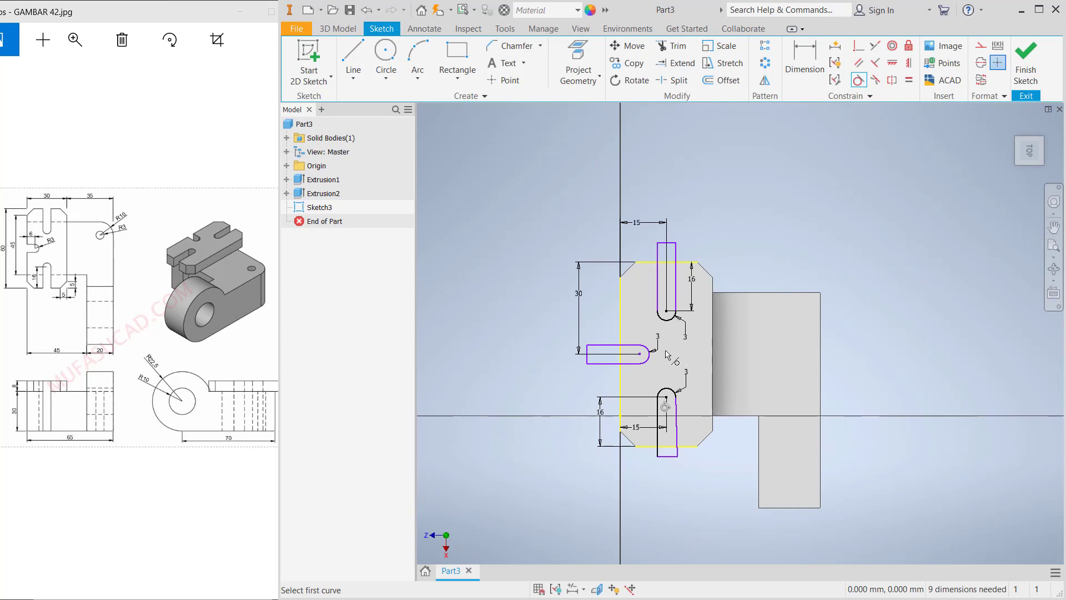
scroll(664, 352, up, 4)
click(1025, 61)
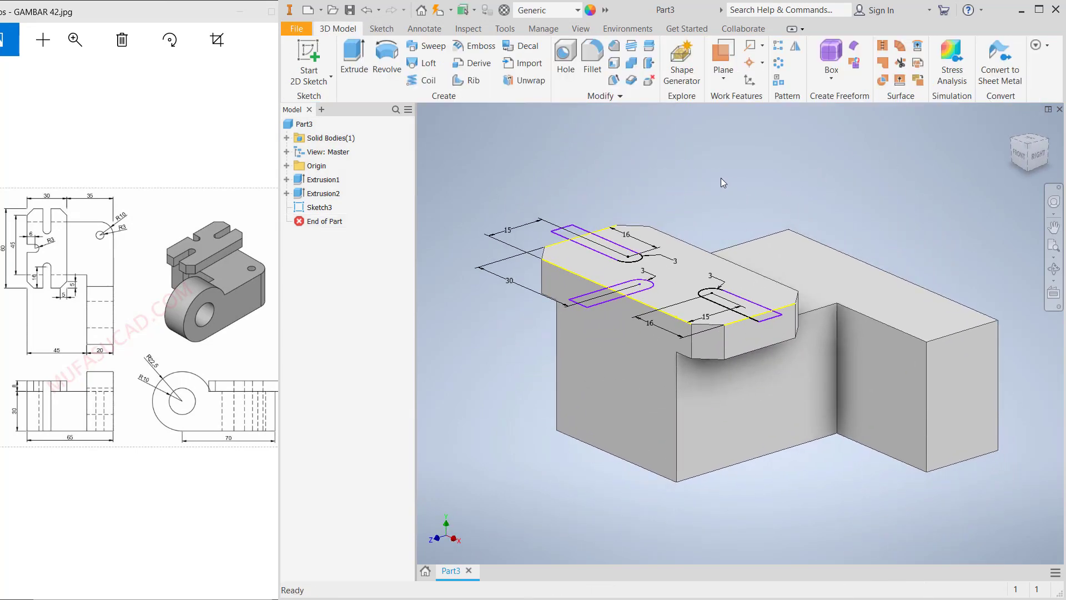
click(354, 61)
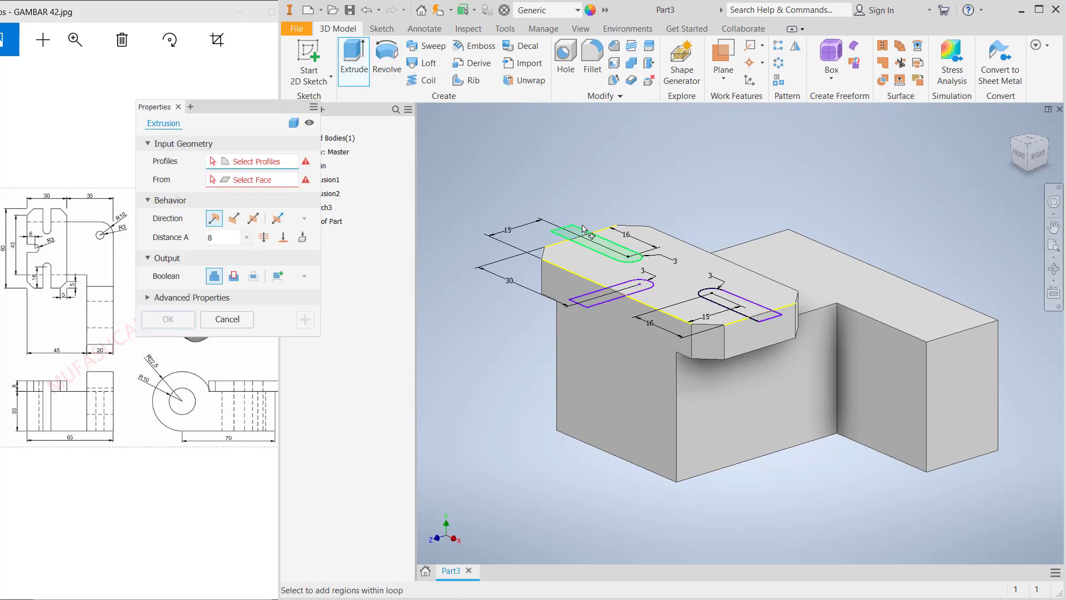
click(600, 240)
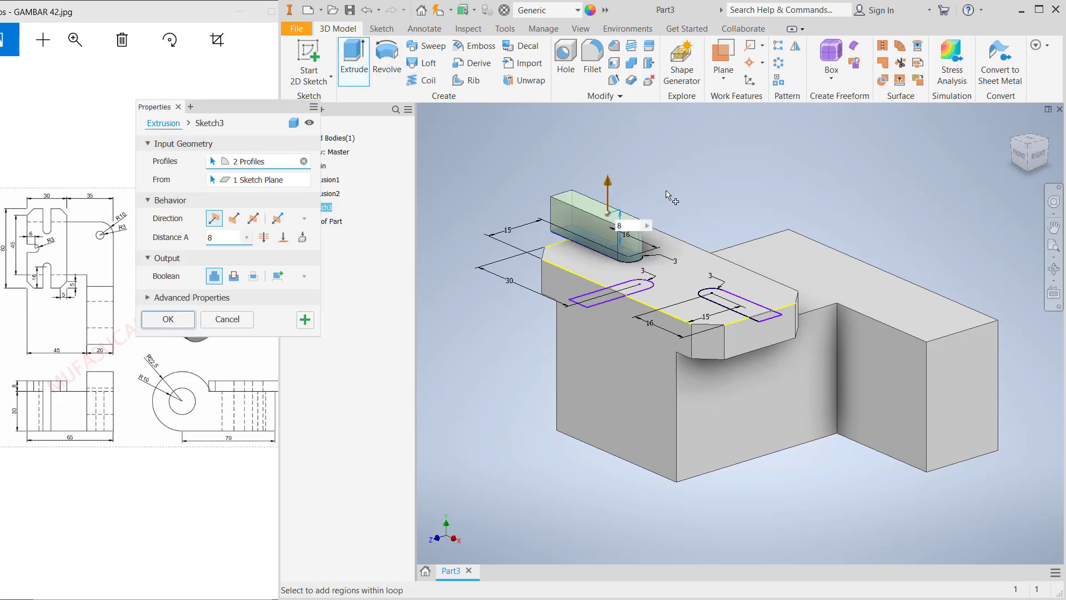
click(759, 313)
click(617, 296)
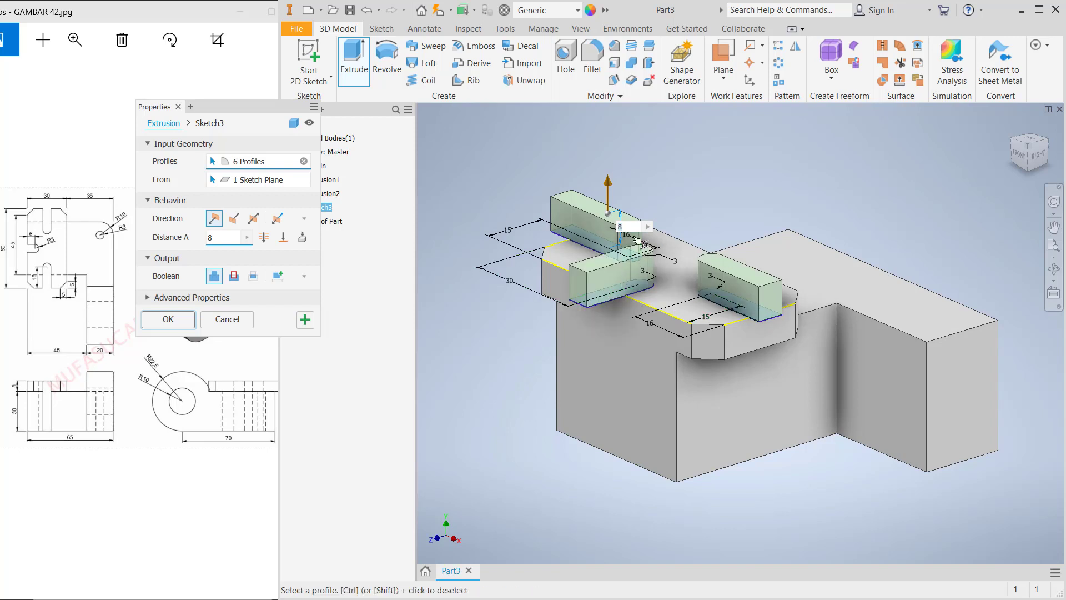
drag(608, 194, 578, 437)
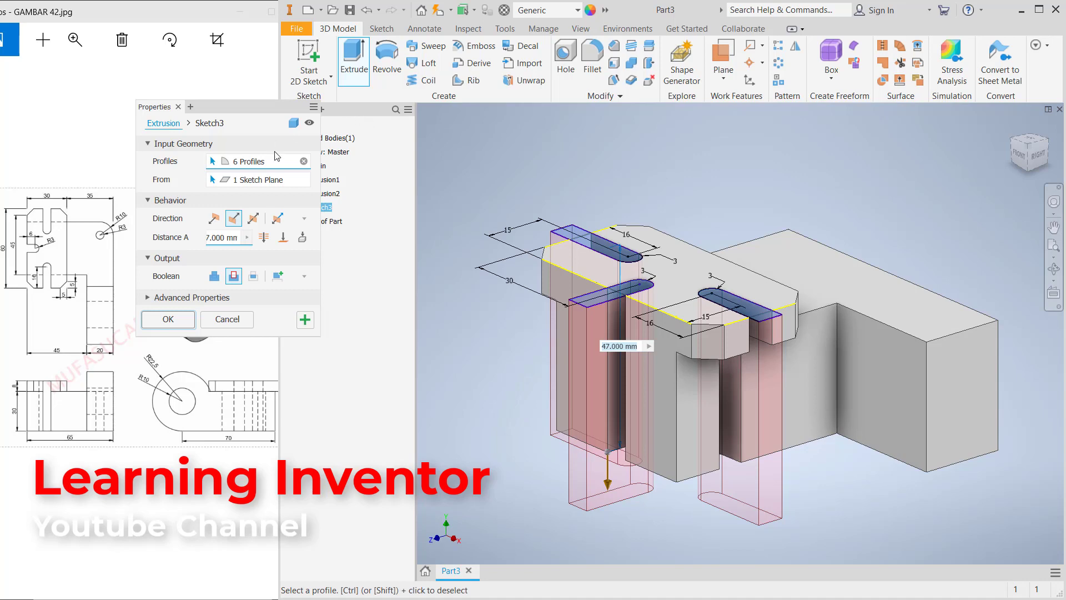
click(189, 321)
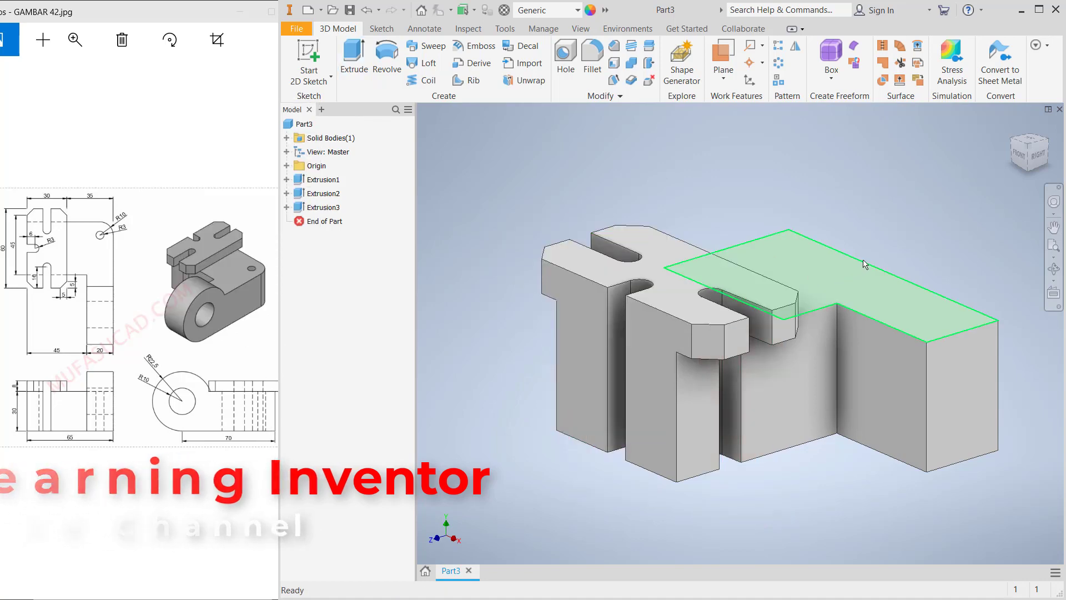
Step: Fillet the vertical edge at the block's outer upper corner, away from the slotted plate, with a 10 mm radius
middle_drag(864, 262, 762, 257)
mouse_move(881, 304)
shift+middle_down()
mouse_move(809, 326)
mouse_move(833, 350)
mouse_move(881, 295)
shift+middle_up()
click(811, 206)
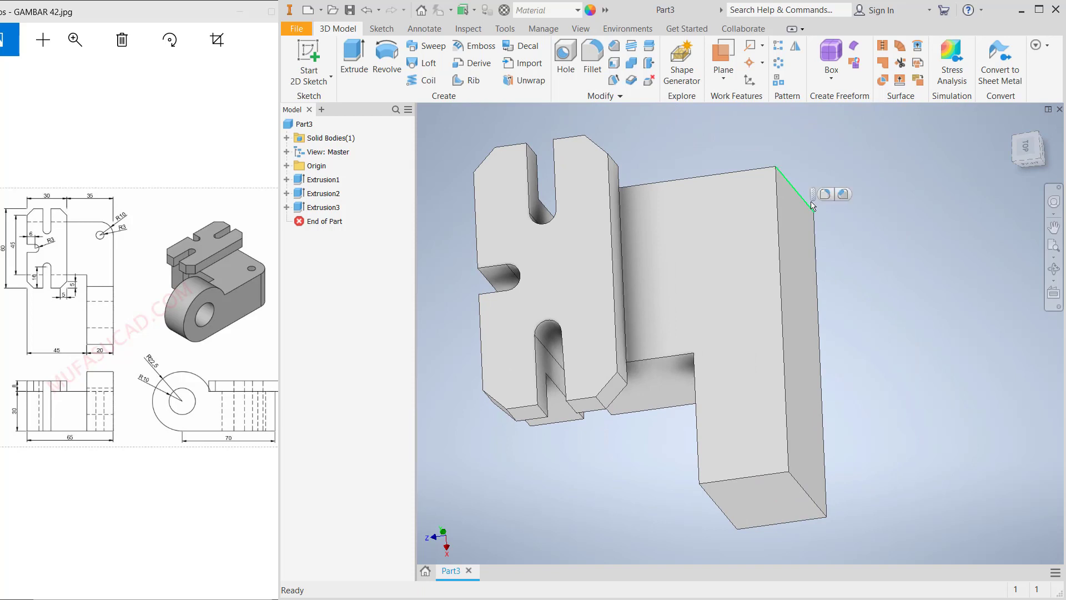
click(596, 65)
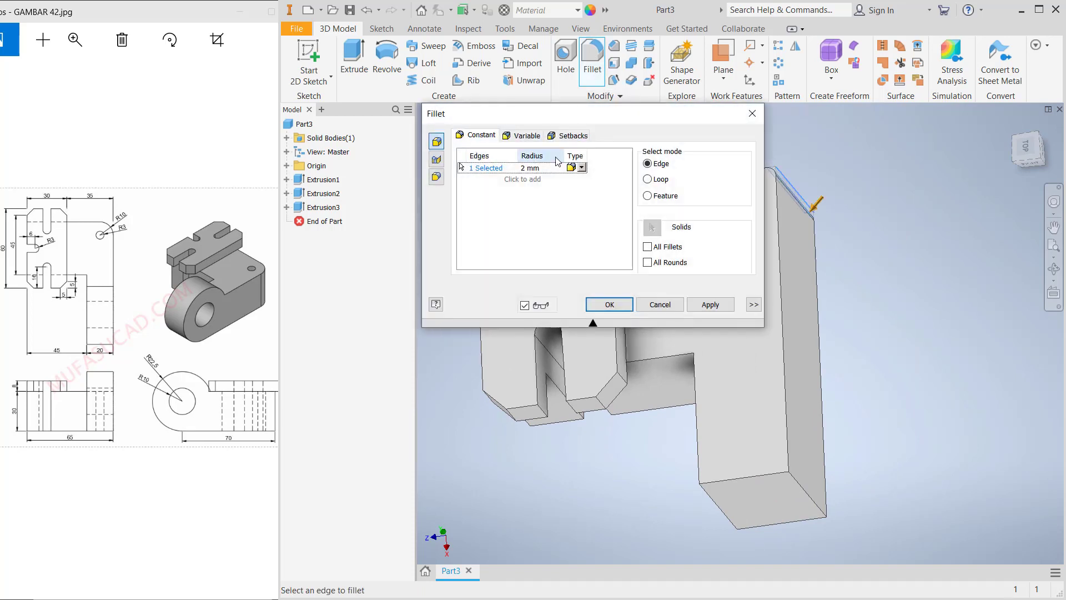
click(532, 168)
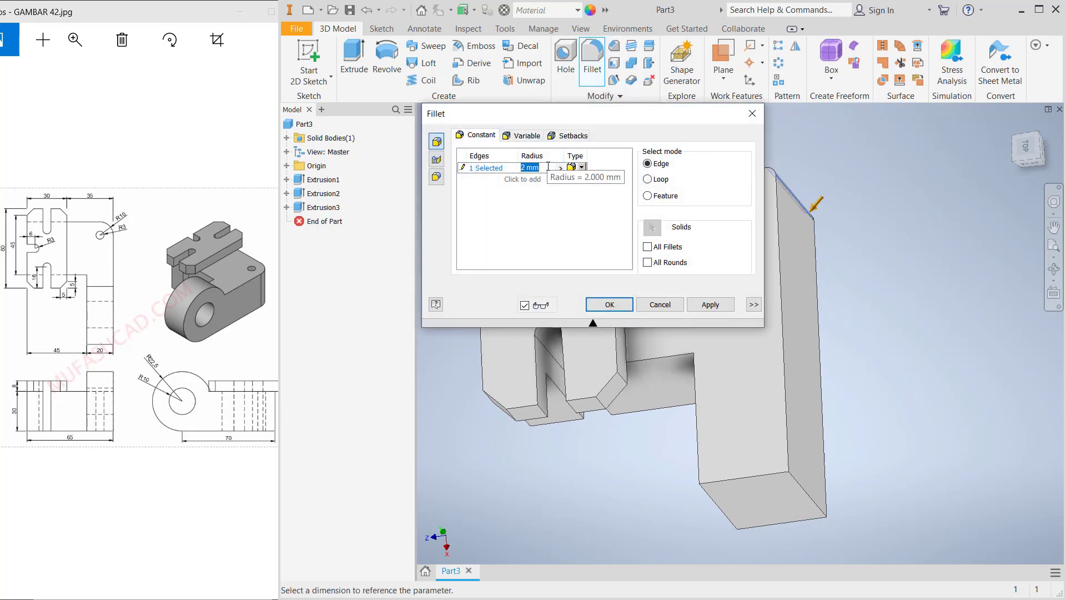
text(10)
click(614, 306)
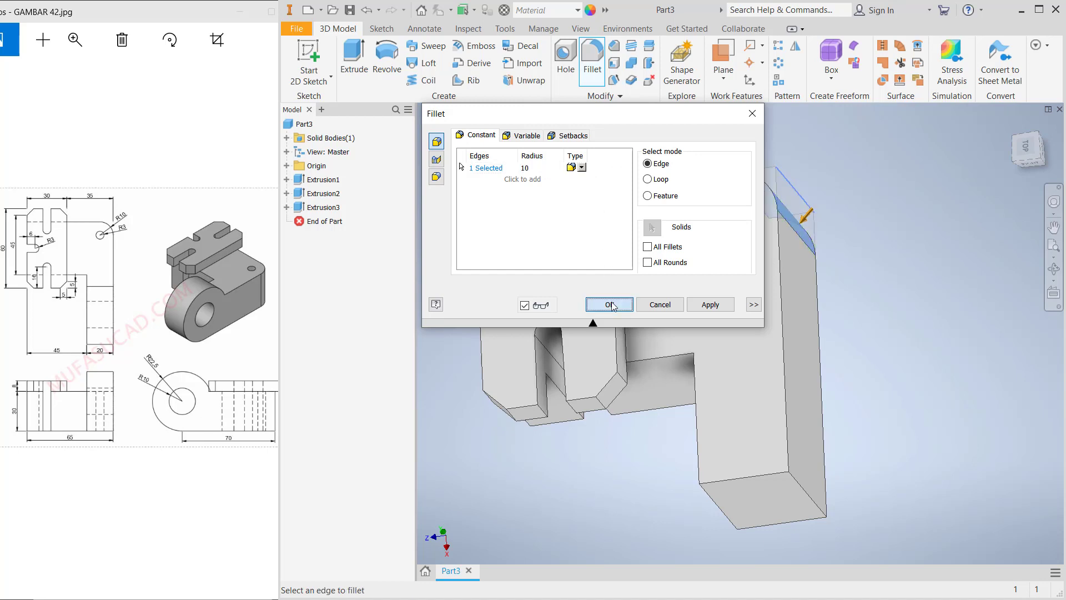
Step: Sketch a 6 mm diameter circle on the block's top face, centred on the rounded corner's centre
click(716, 250)
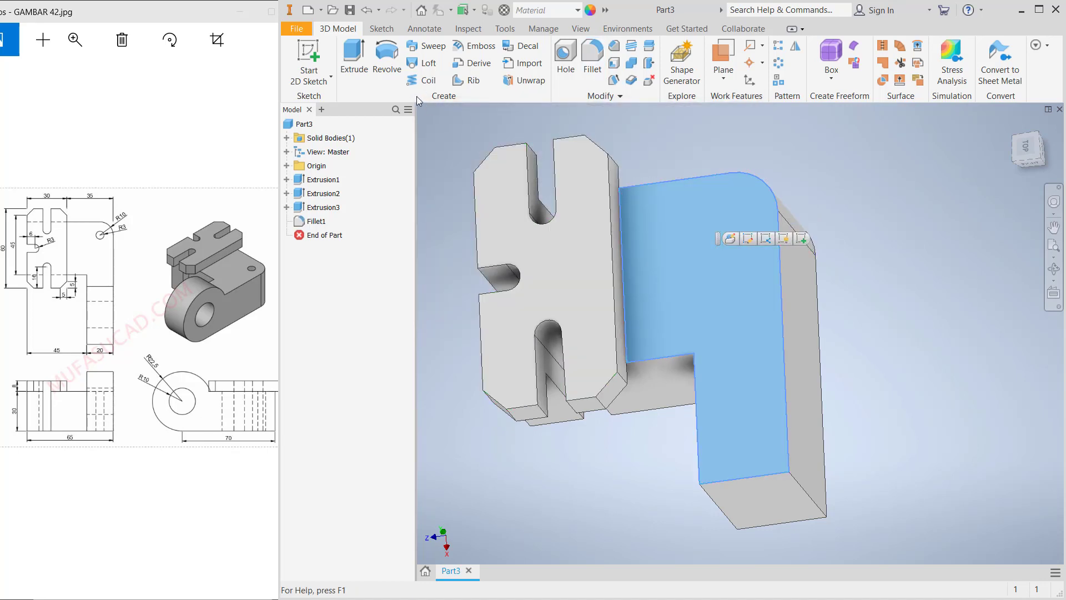
click(318, 54)
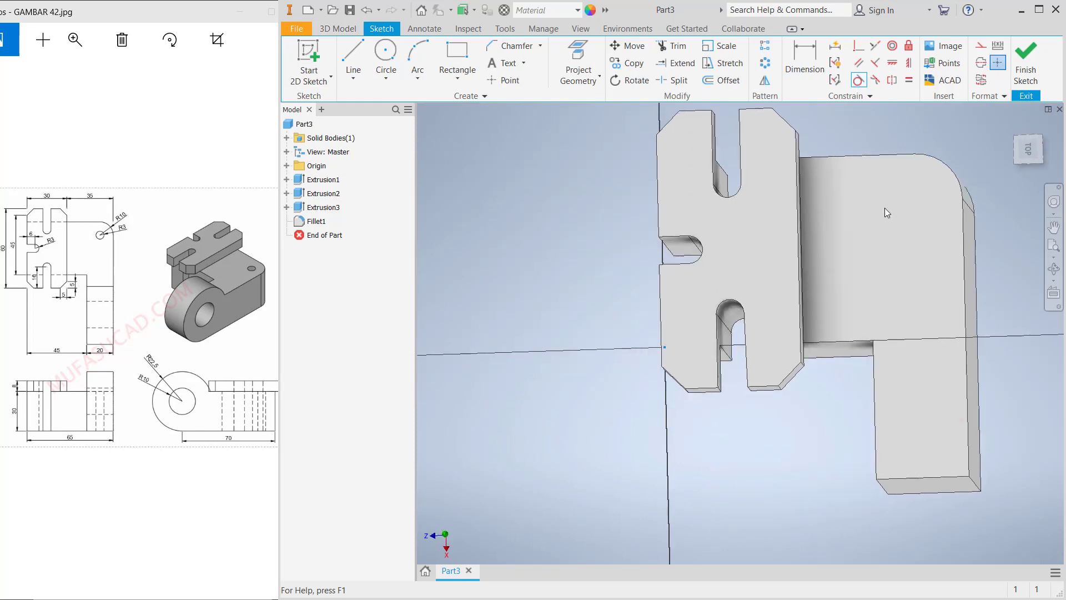
middle_drag(845, 209, 660, 283)
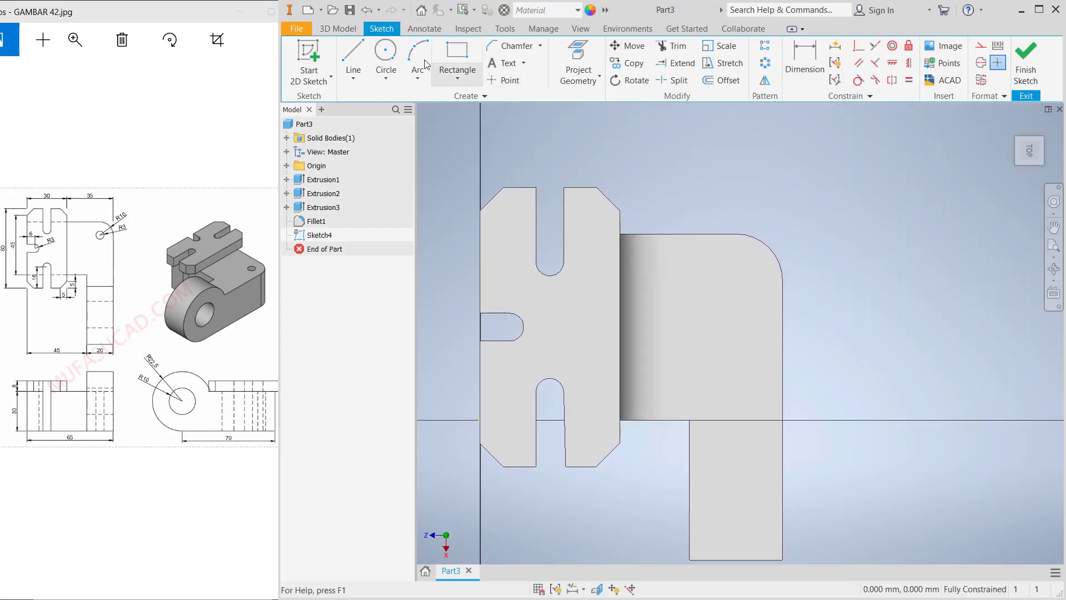
click(386, 55)
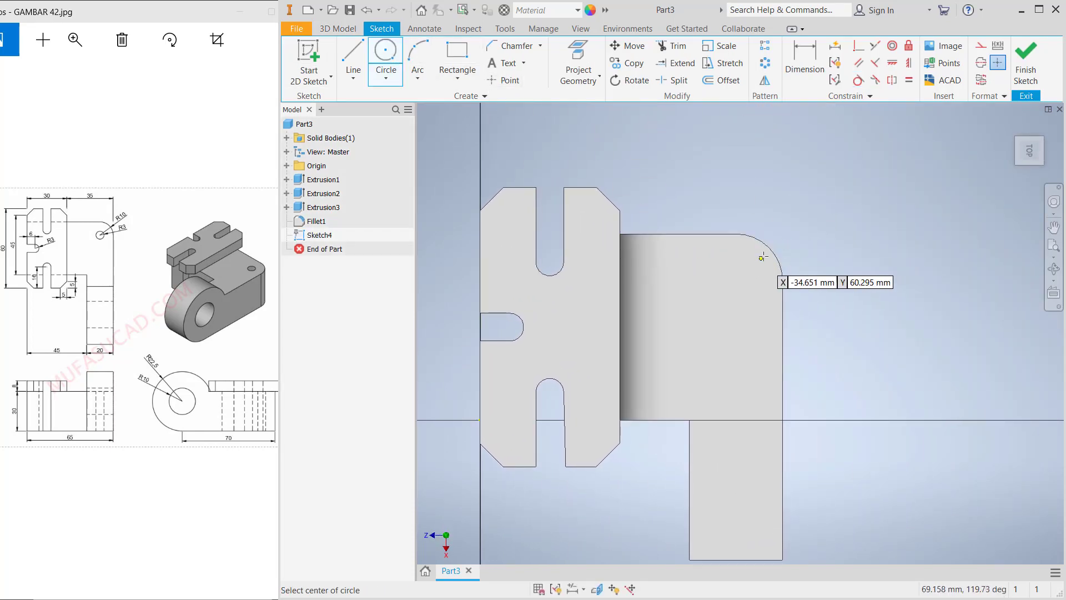
click(737, 280)
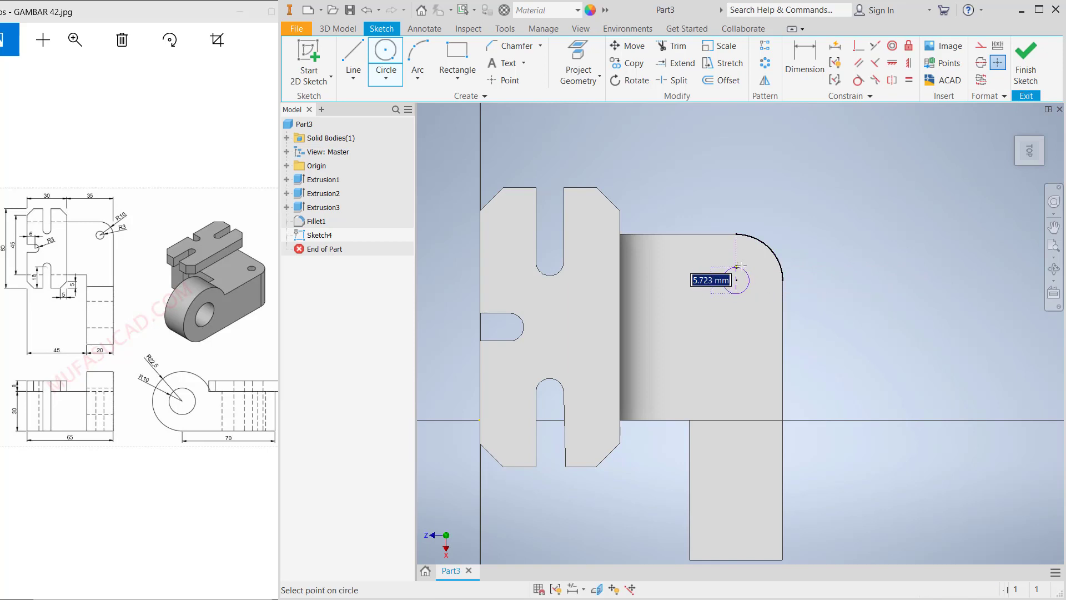
text(6)
key(Return)
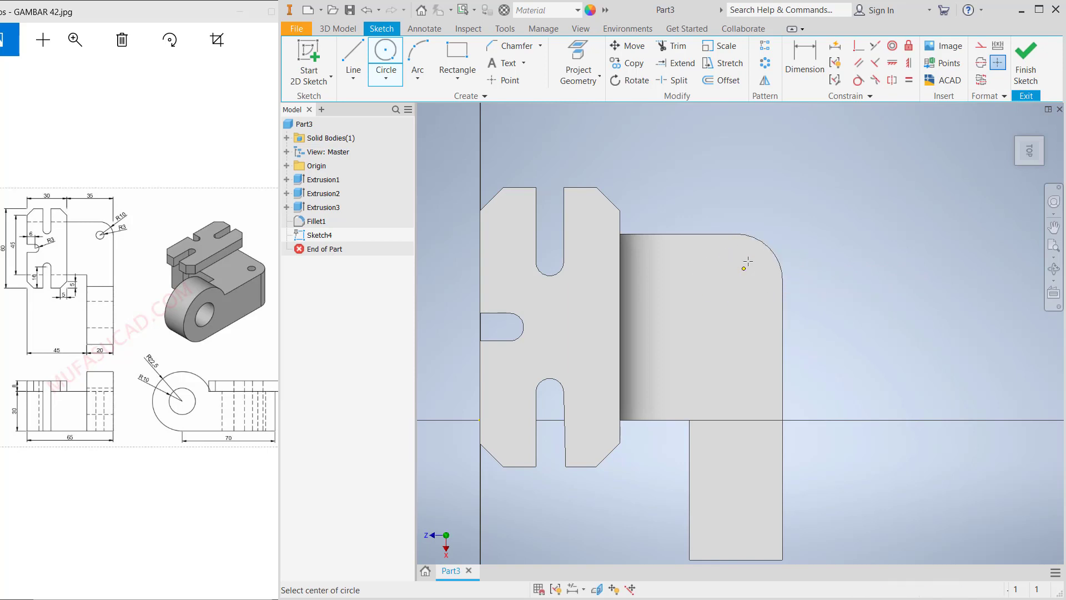
Step: Finish the sketch and cut the small circle 88 mm downward through the block with Extrude
click(1026, 65)
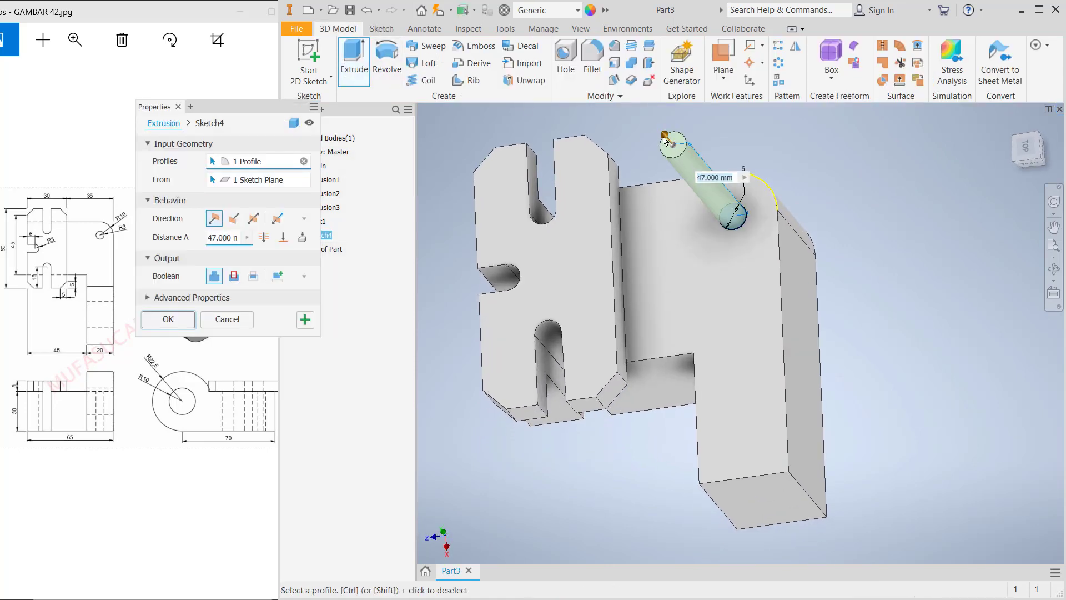
drag(665, 138, 848, 322)
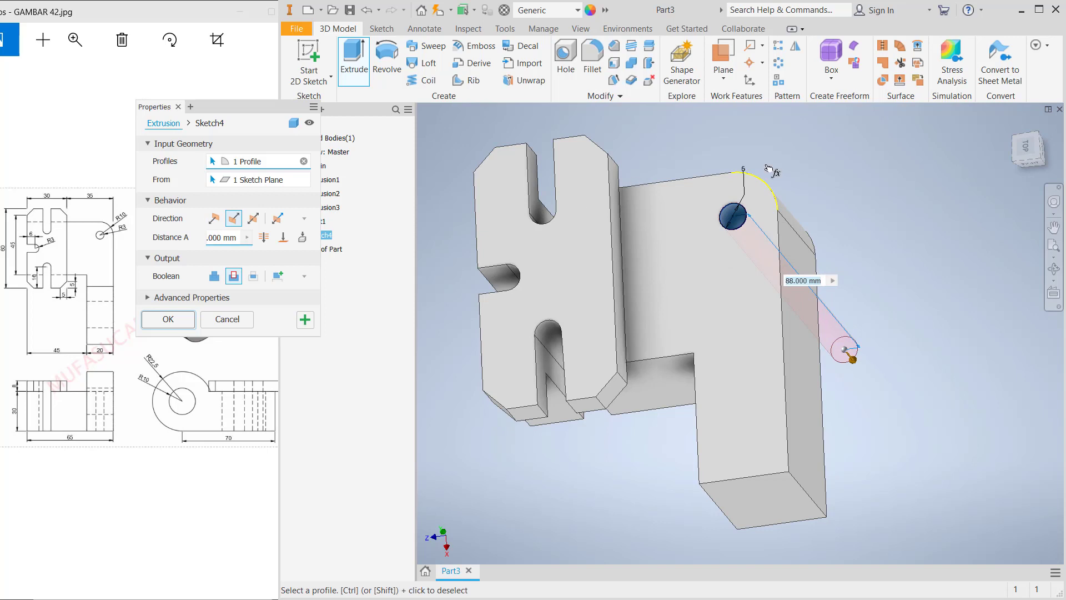
click(182, 321)
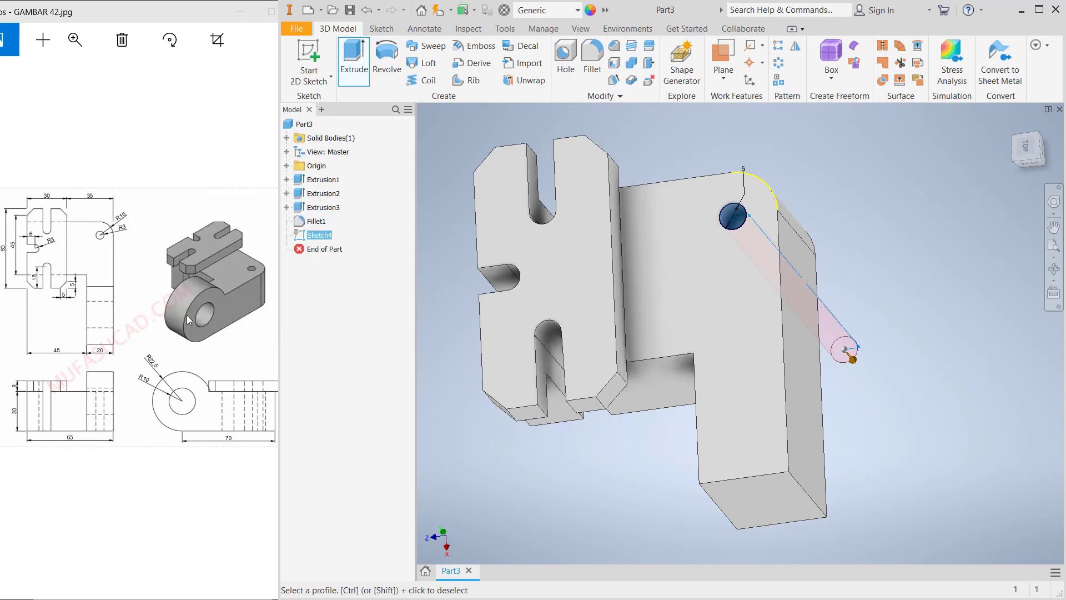
Step: On the block's long outer side face, sketch a circle about 74 mm in diameter, centred above the arm end's lower corner and passing through it
shift+middle_drag(629, 316, 612, 250)
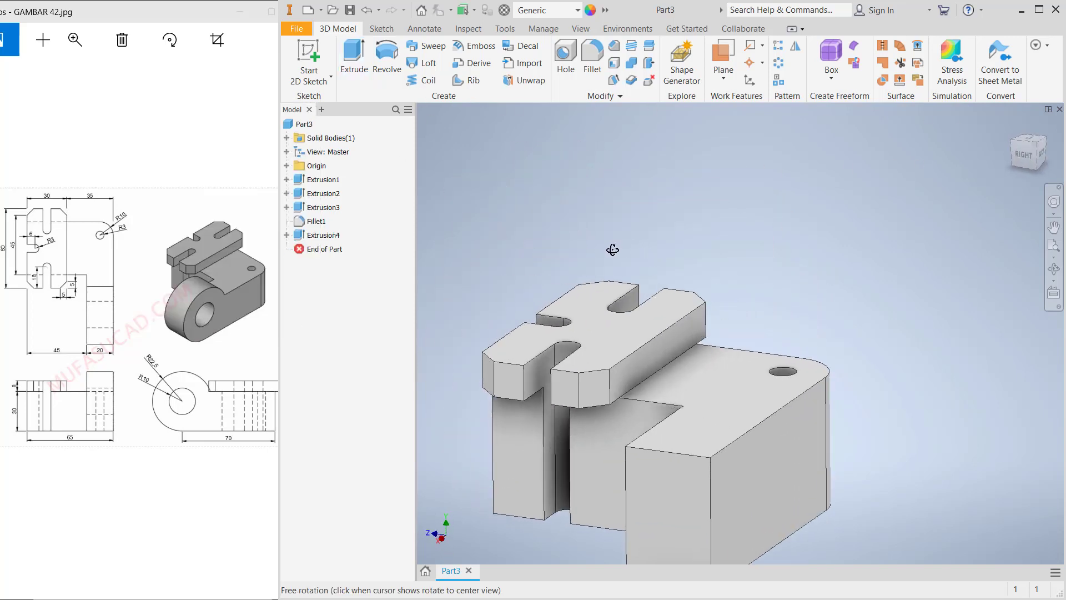
click(744, 468)
middle_drag(794, 276, 809, 162)
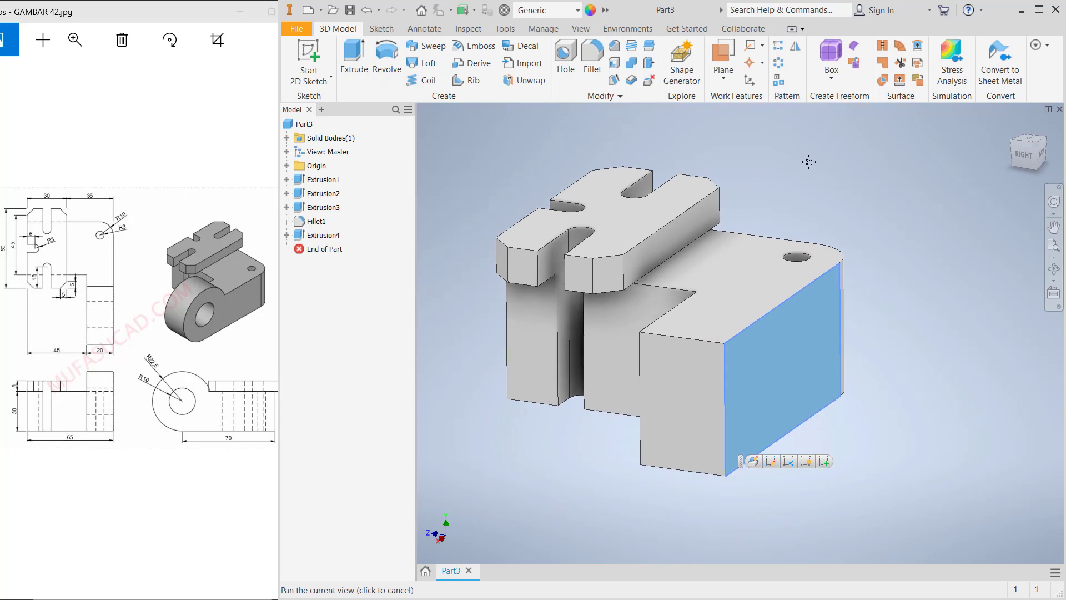
click(309, 53)
middle_drag(666, 148, 644, 263)
click(385, 49)
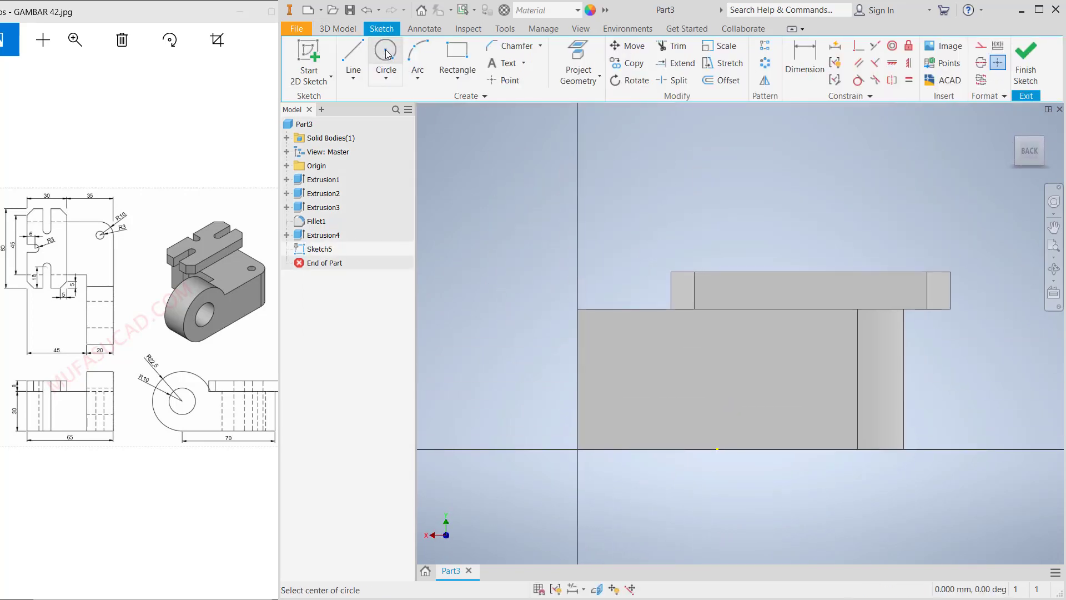
click(577, 278)
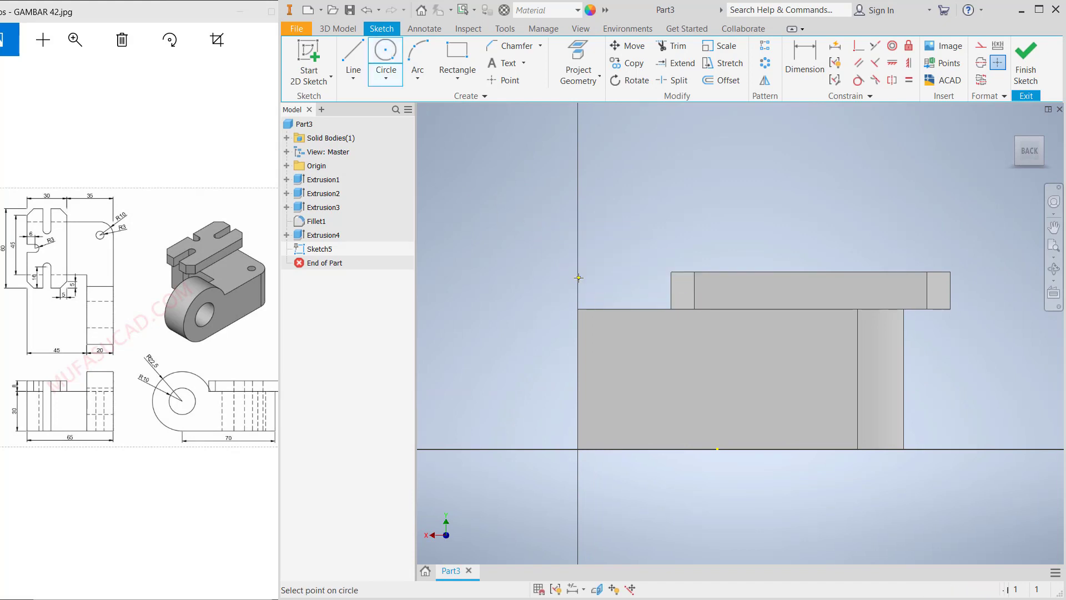
click(578, 449)
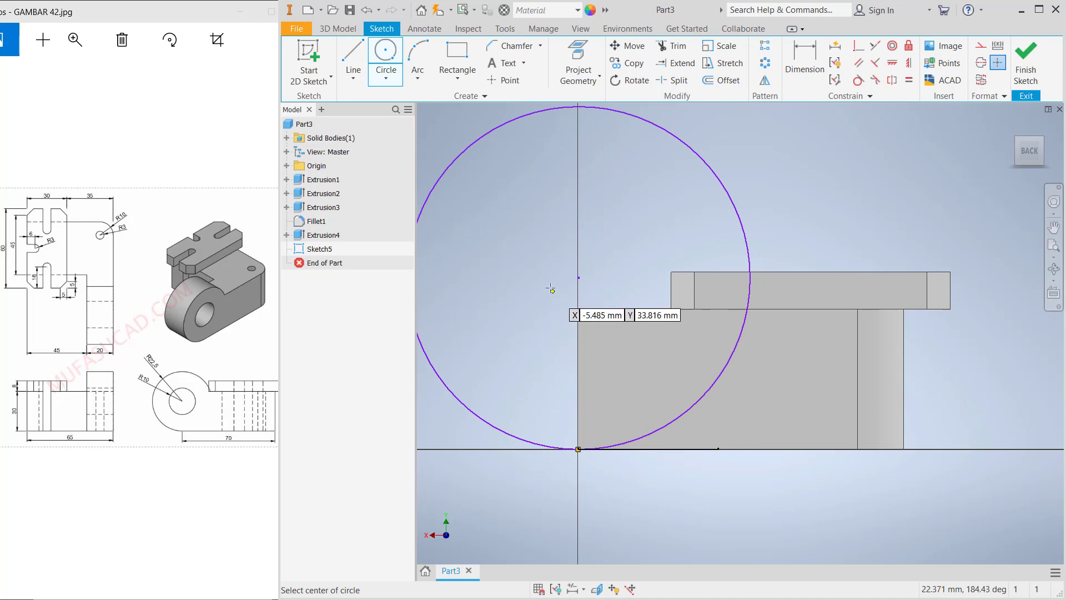
scroll(567, 290, up, 3)
scroll(591, 302, down, 2)
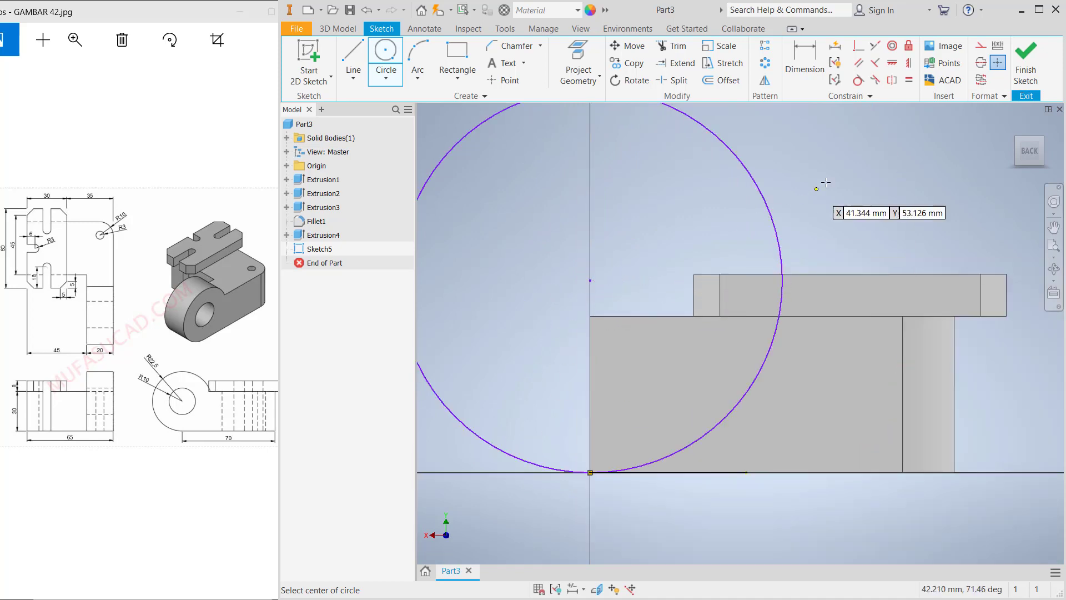
Step: Add a vertical constraint between the circle's centre and the lower corner of the arm's end
click(908, 66)
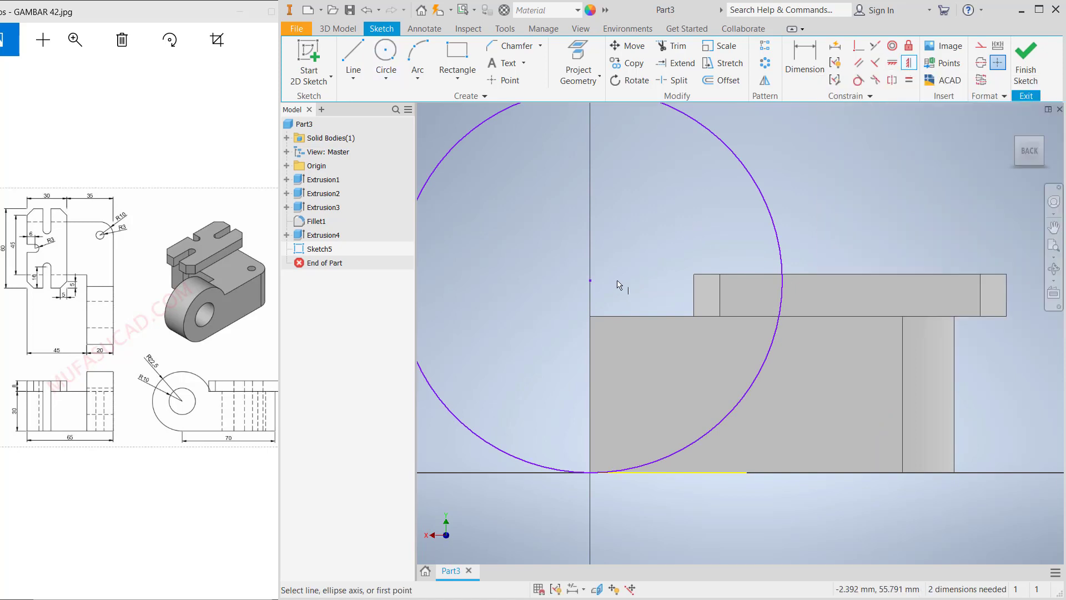
click(591, 281)
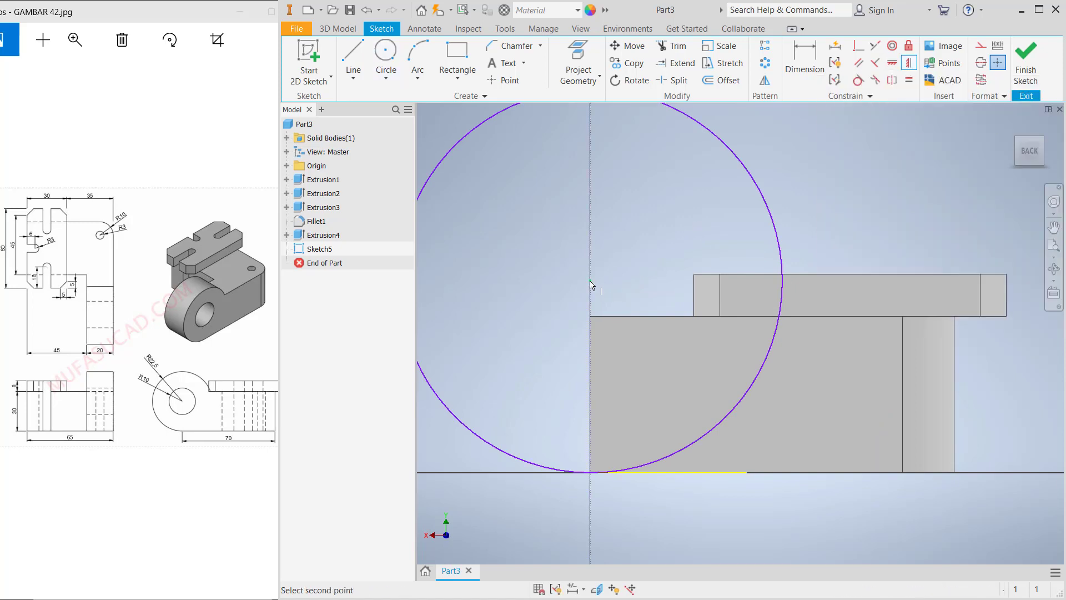
click(591, 475)
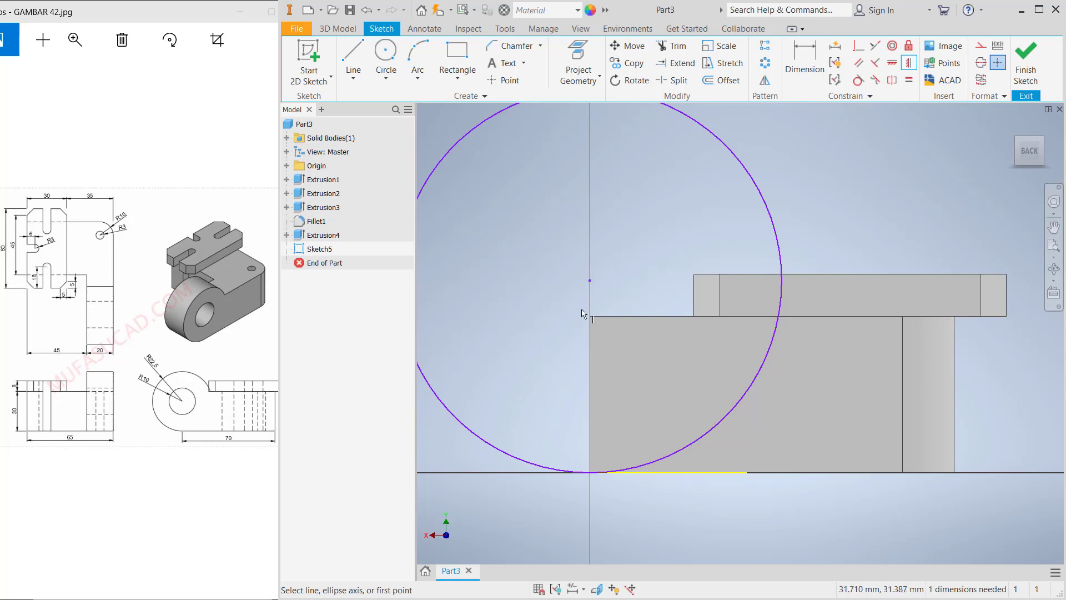
Step: Dimension the circle's diameter and set it to 45 mm
scroll(611, 276, down, 3)
middle_drag(628, 211, 629, 253)
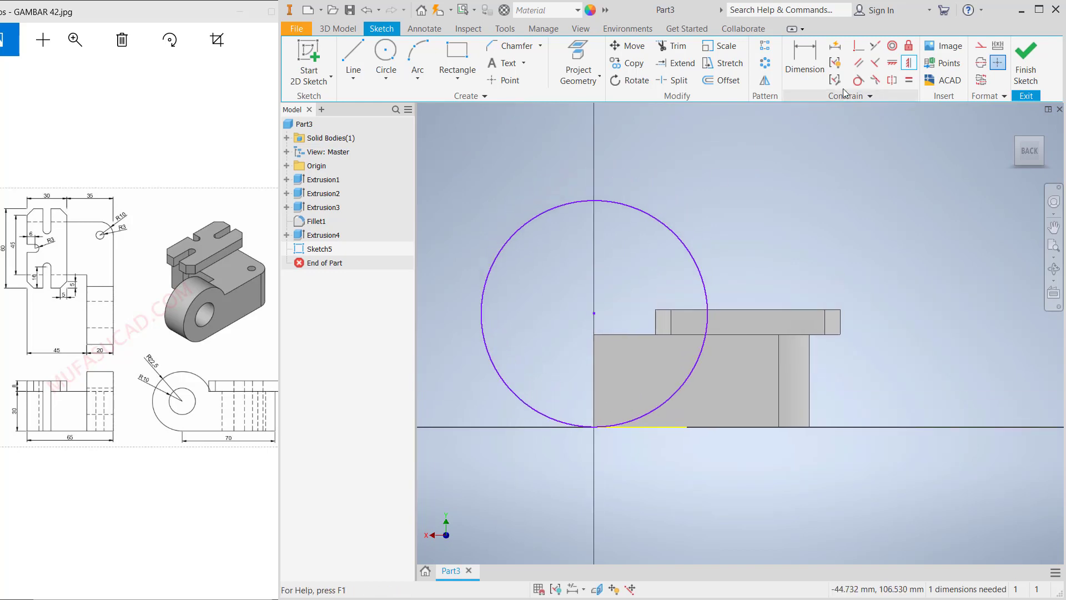
click(805, 62)
click(668, 229)
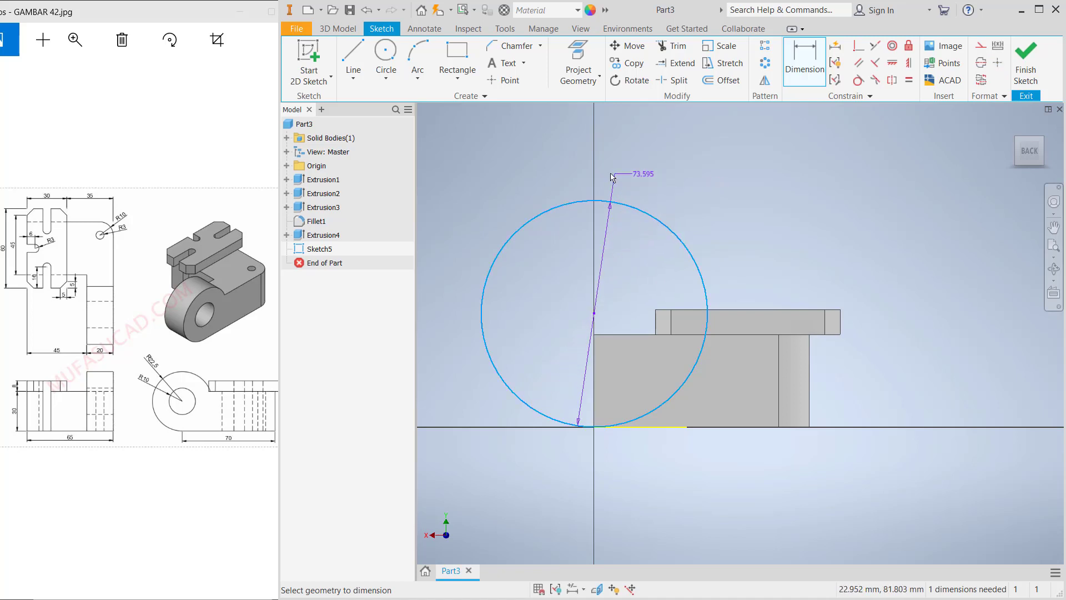
click(538, 163)
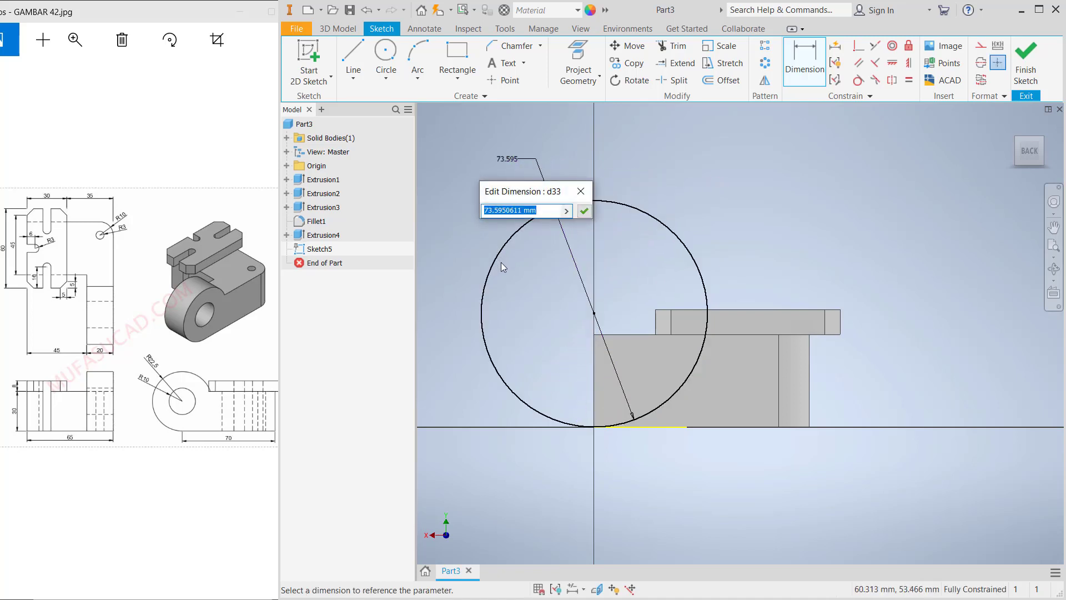
text(50)
key(BackSpace)
key(BackSpace)
text(45)
key(Return)
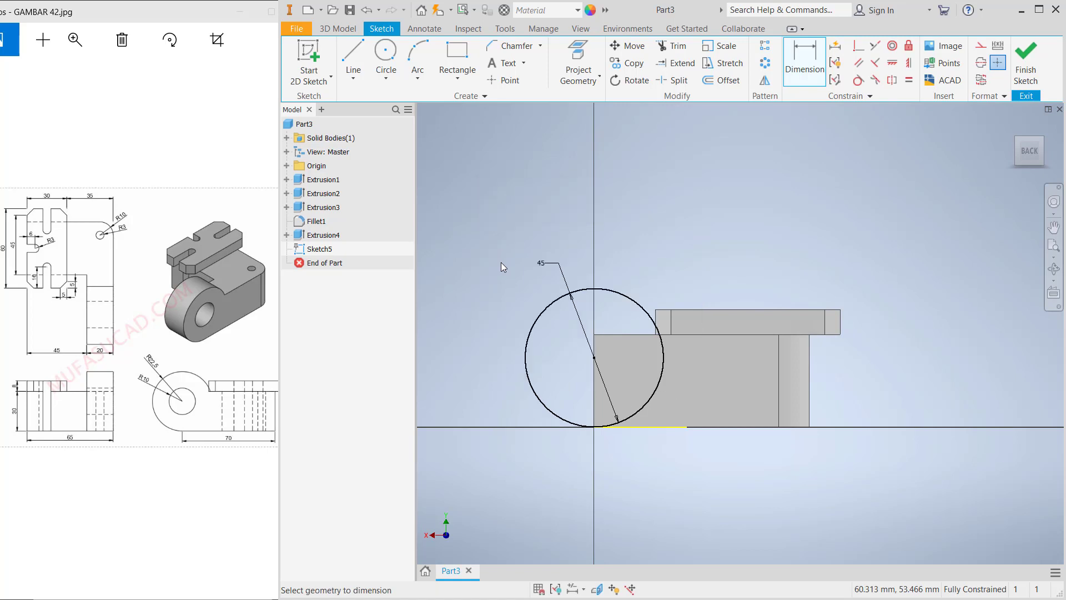
Step: Finish the sketch and extrude the 45 mm circle 20 mm in the flipped direction, toward the body, joining it to the block
click(1026, 64)
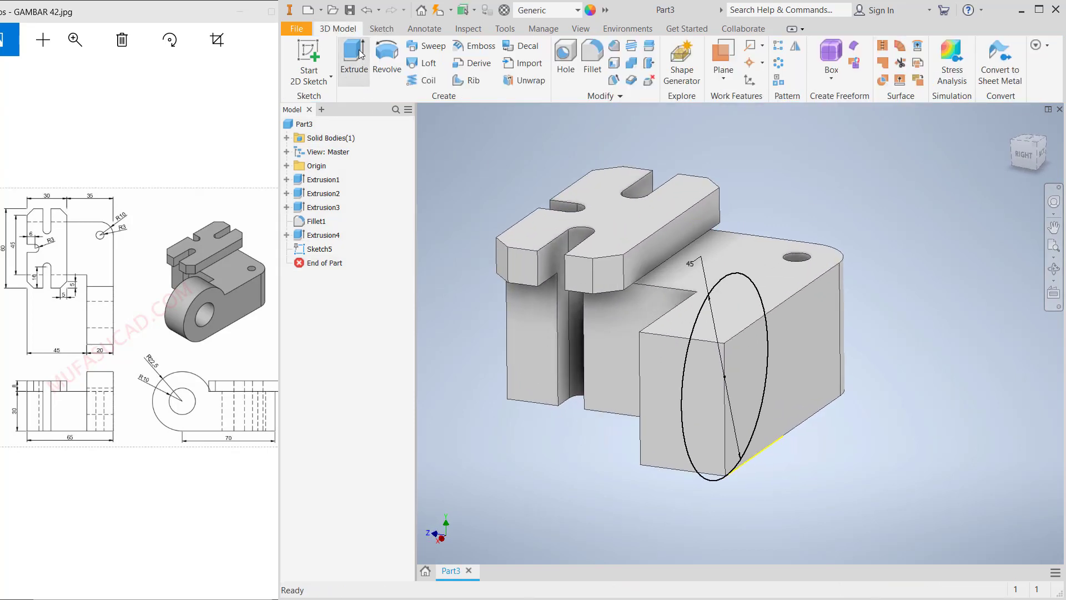
click(355, 57)
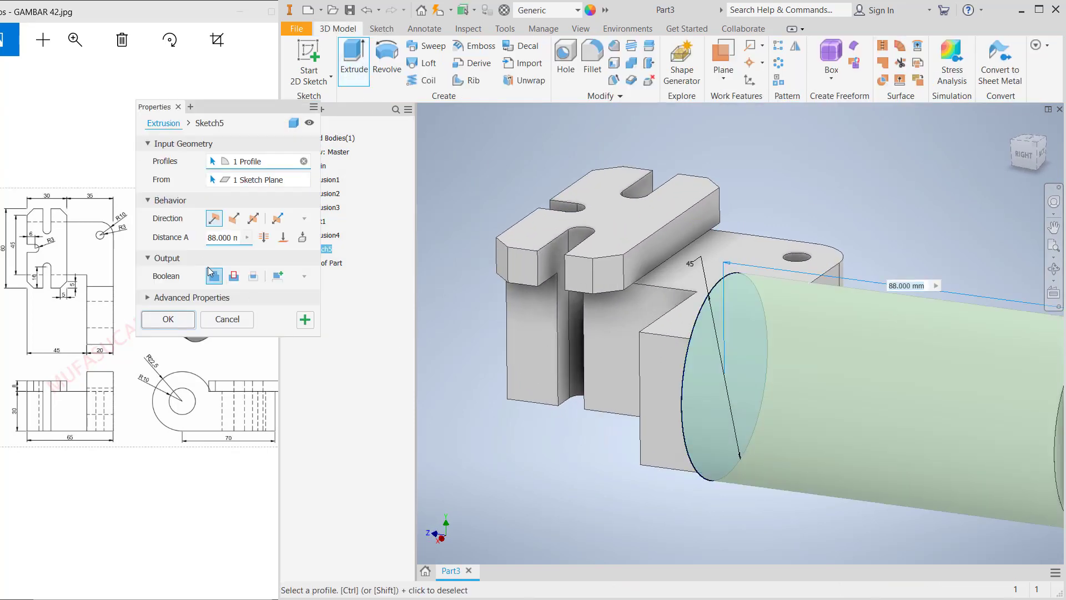
click(234, 218)
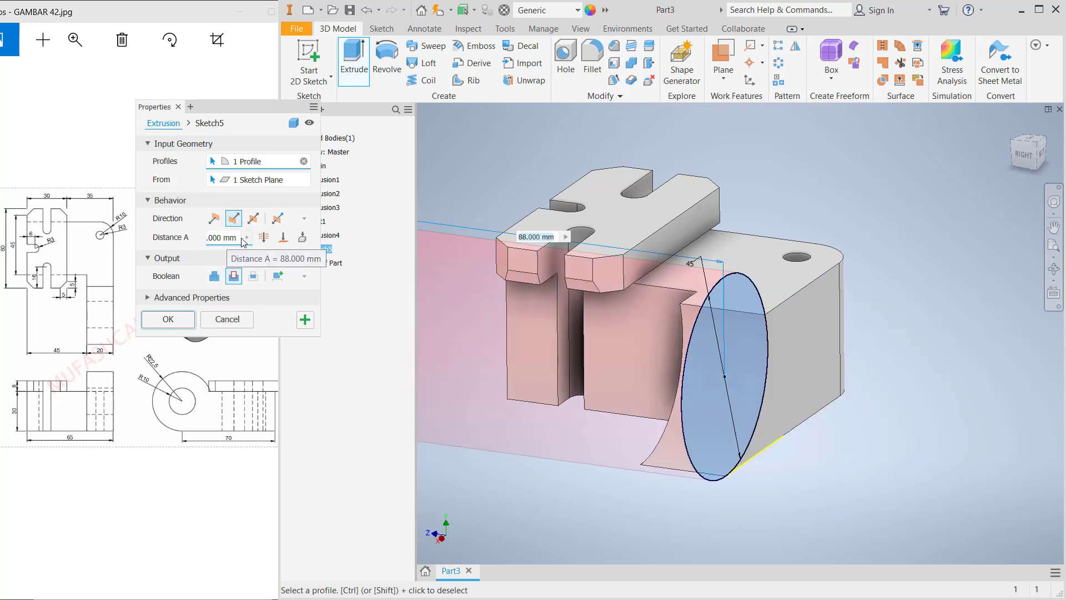
click(215, 281)
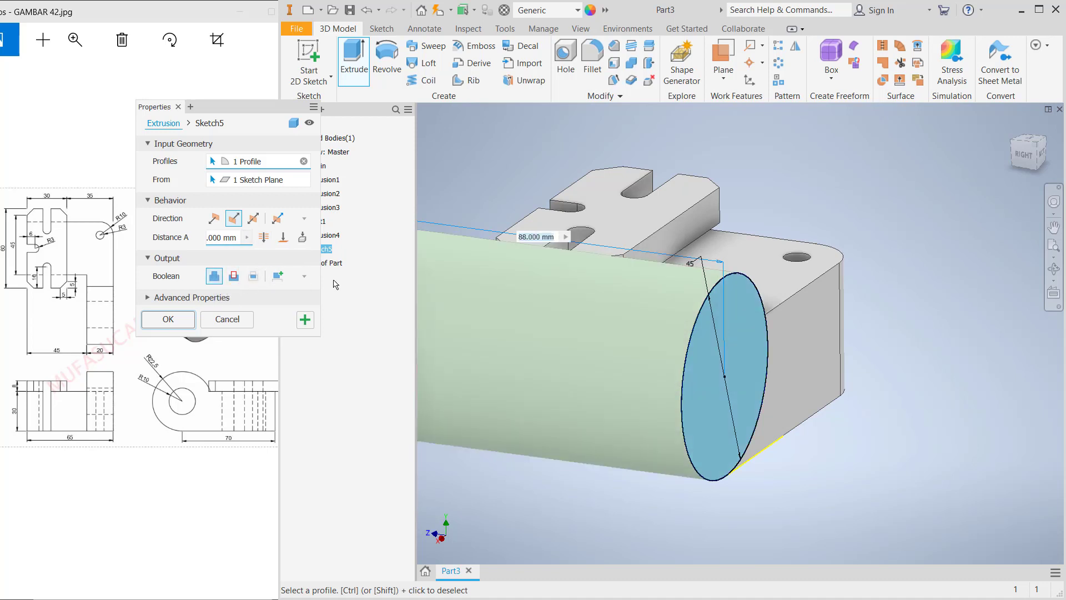
text(20)
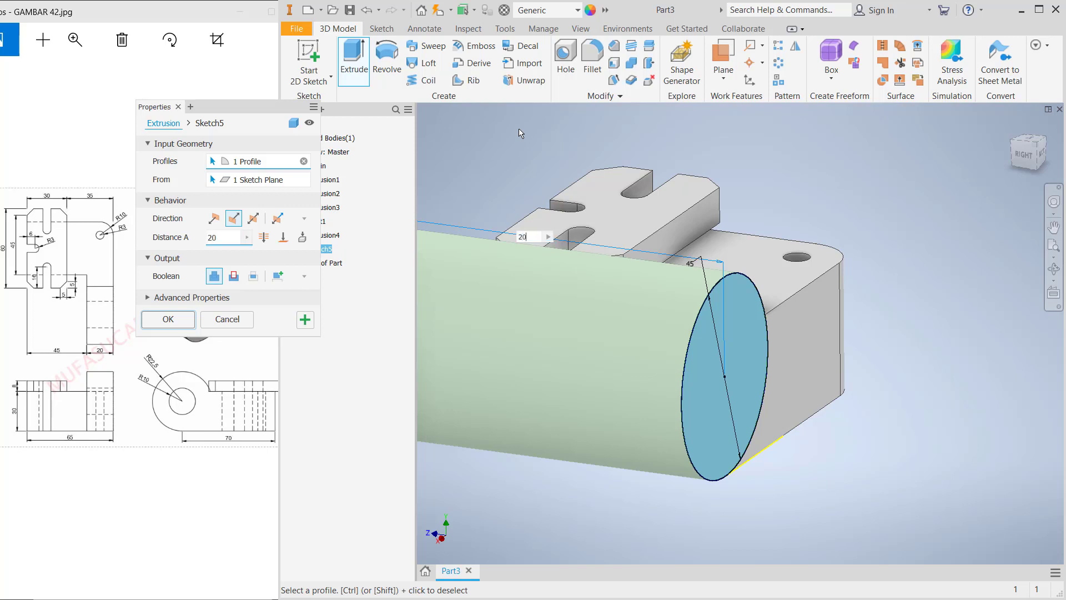
click(184, 321)
Step: Sketch a 20 mm diameter circle on the outer side face, concentric with the rounded end
click(745, 378)
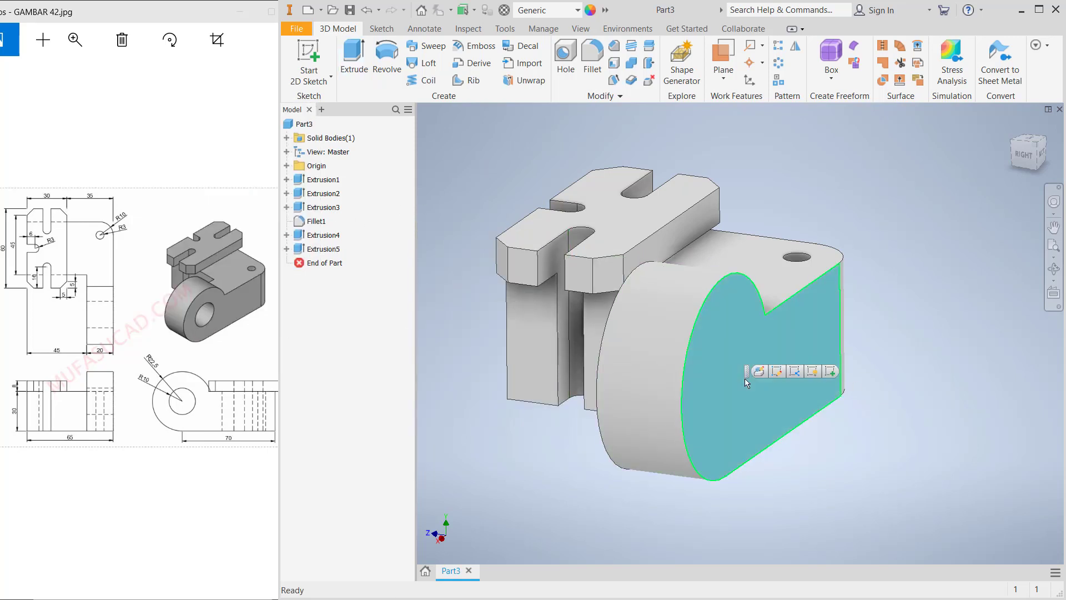
click(324, 45)
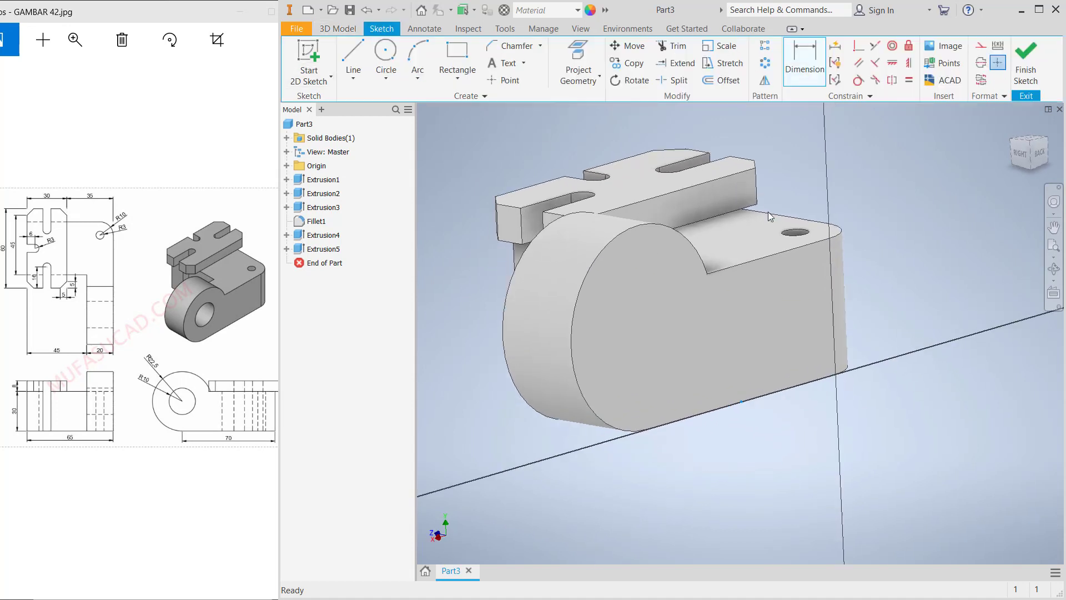
click(385, 53)
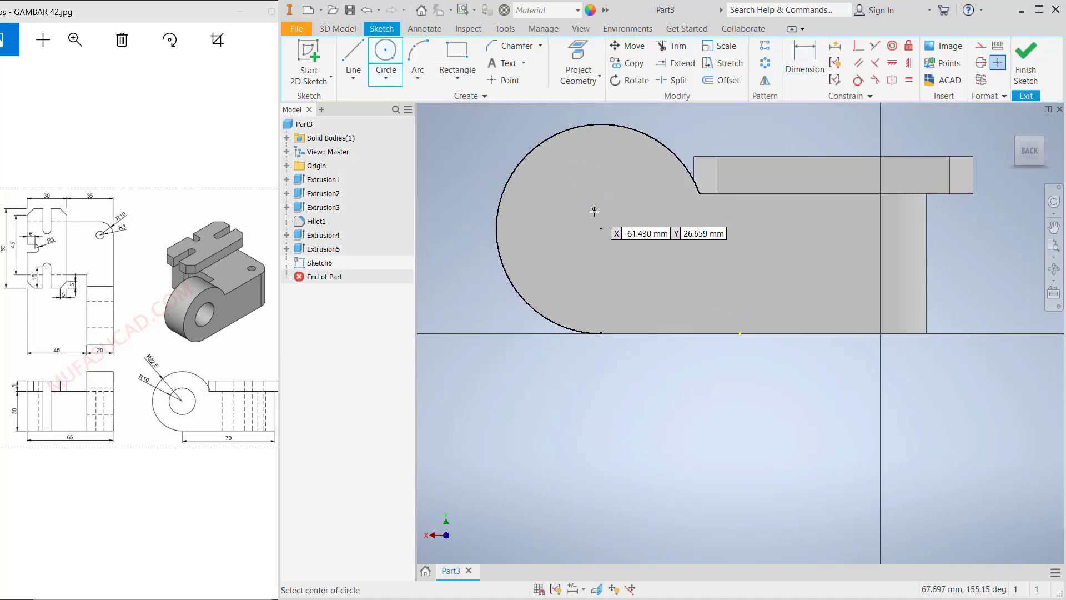
click(599, 228)
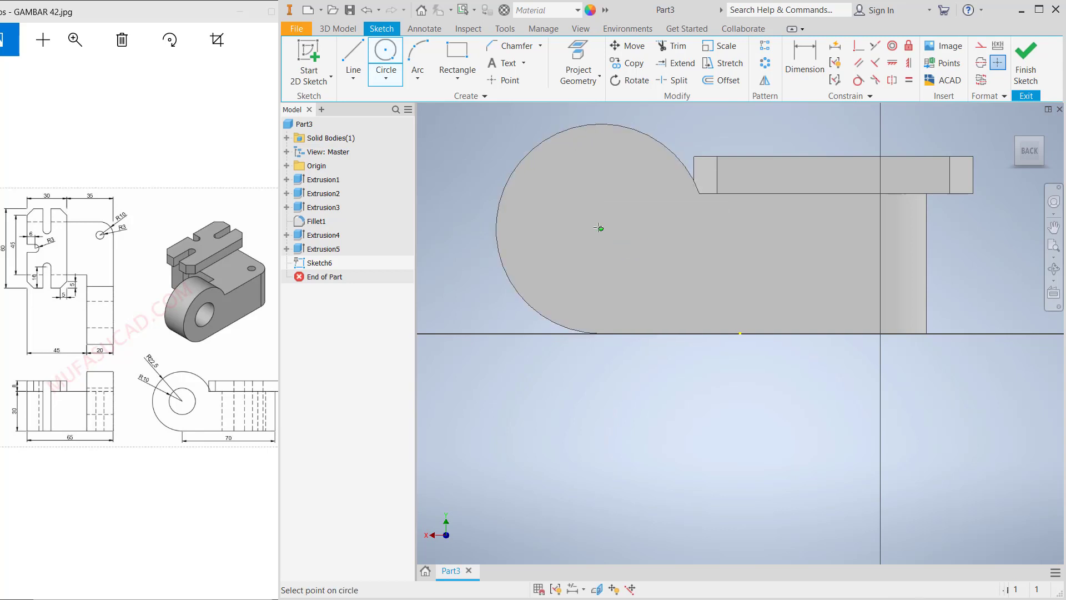
click(601, 167)
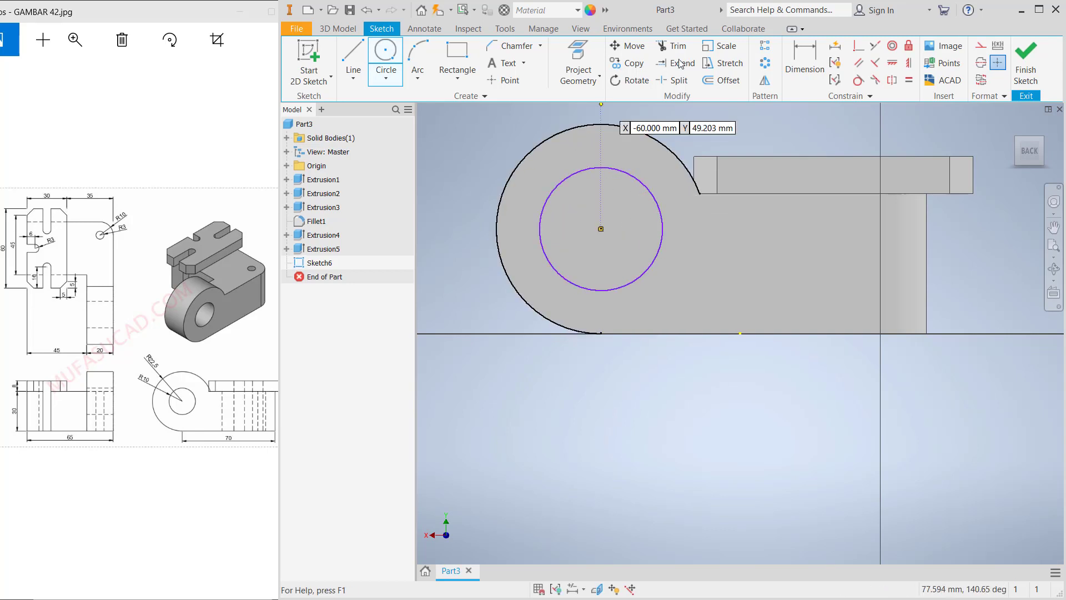
key(d)
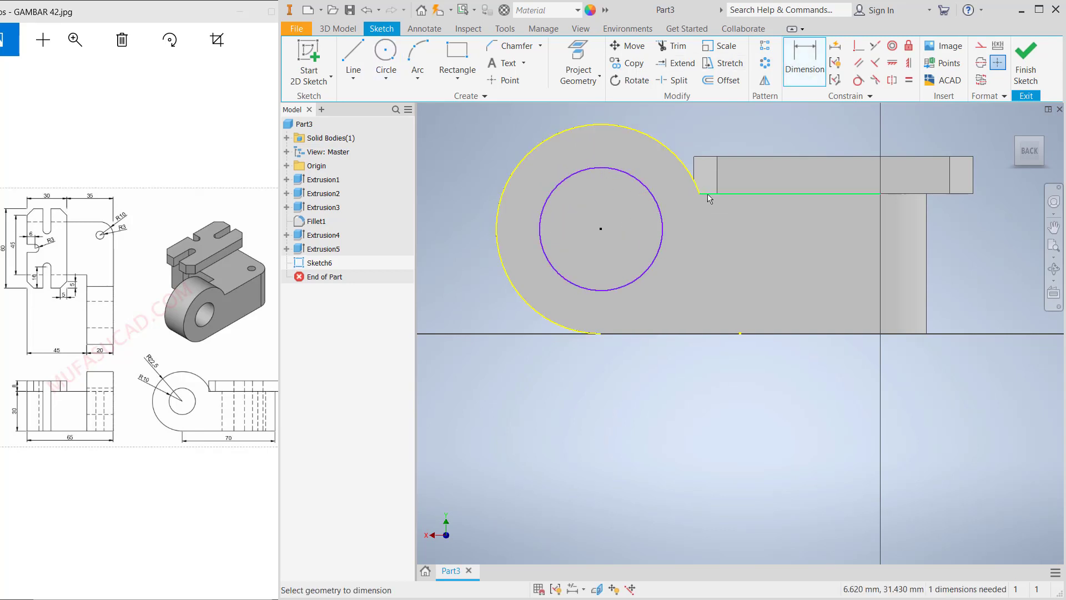
click(664, 249)
click(691, 256)
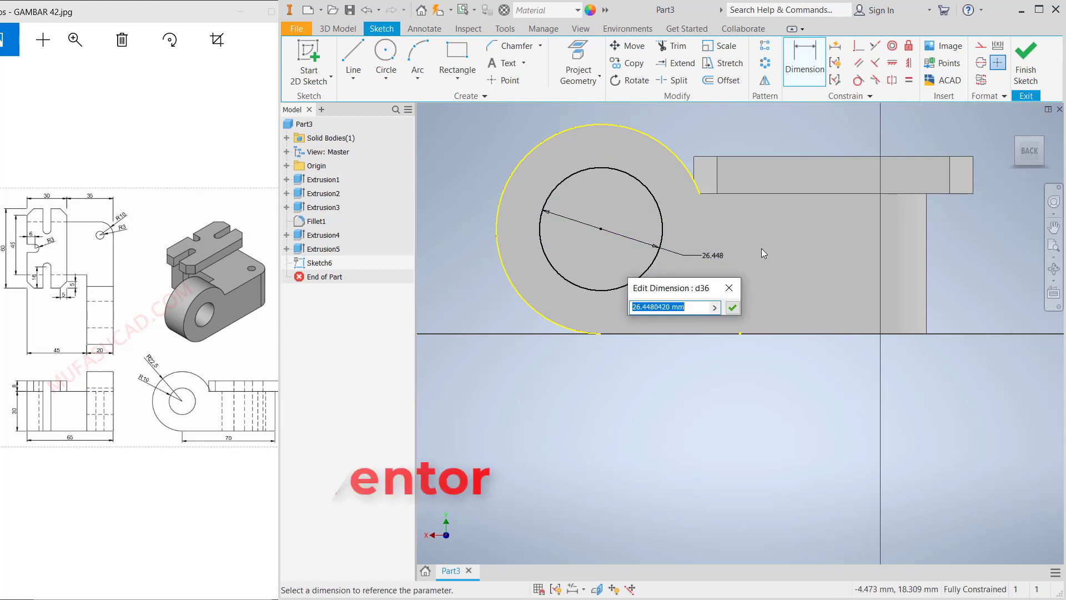
text(20)
key(Return)
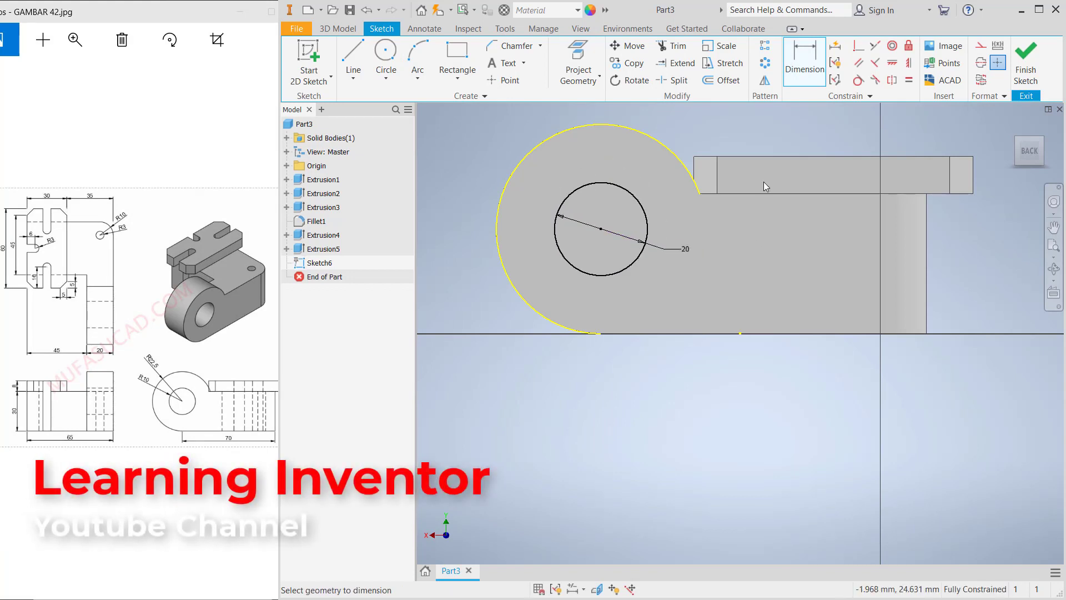
Step: Finish the sketch and cut the 20 mm circle 41.75 mm inward through the rounded end with Extrude
click(1025, 62)
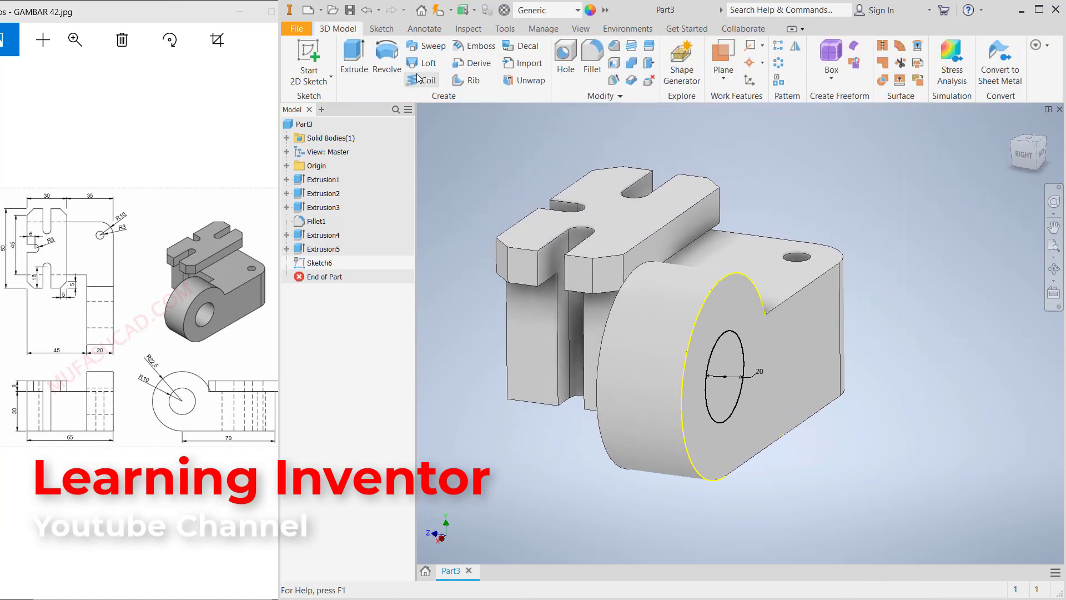
click(353, 59)
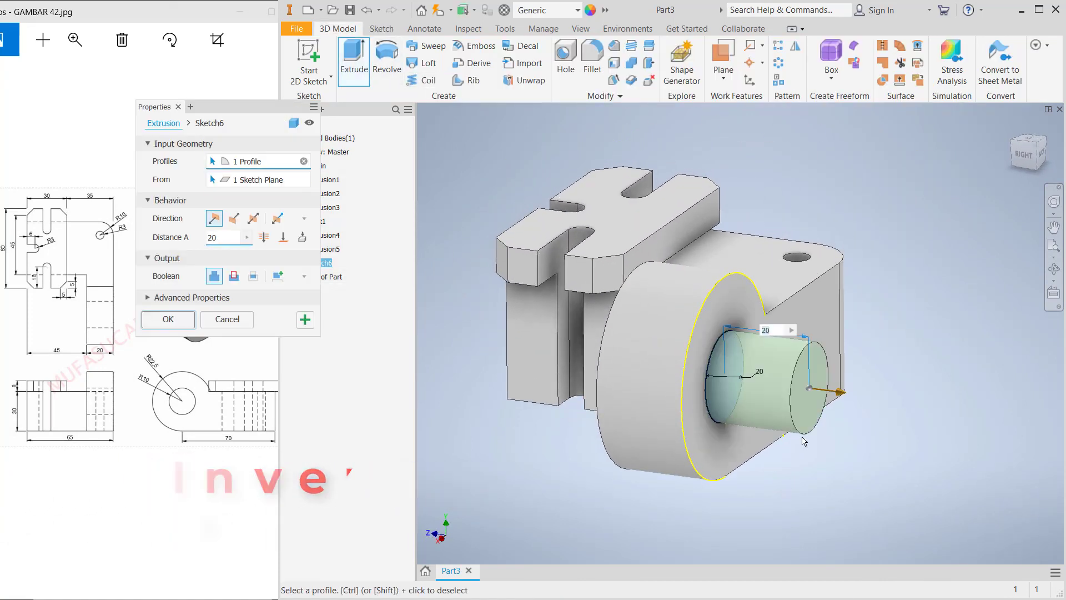
drag(844, 395, 578, 374)
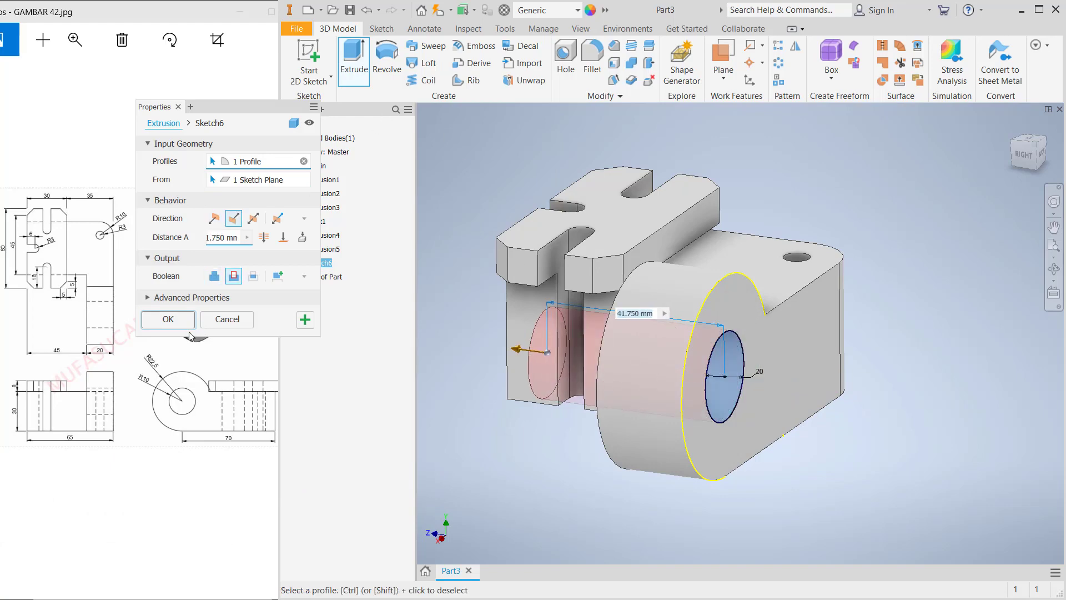
click(168, 318)
shift+middle_drag(647, 381, 760, 266)
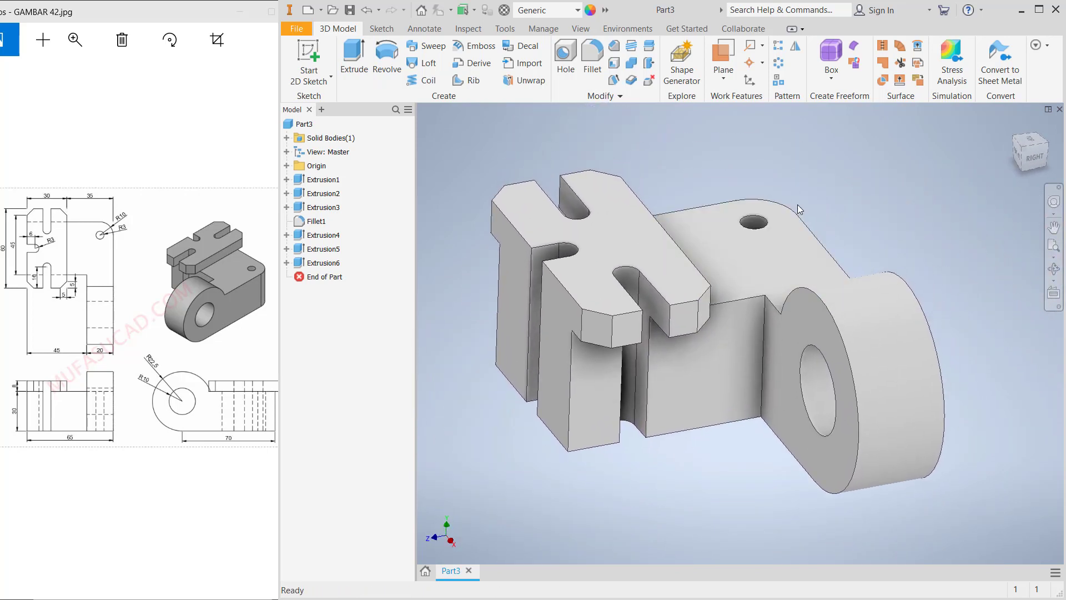